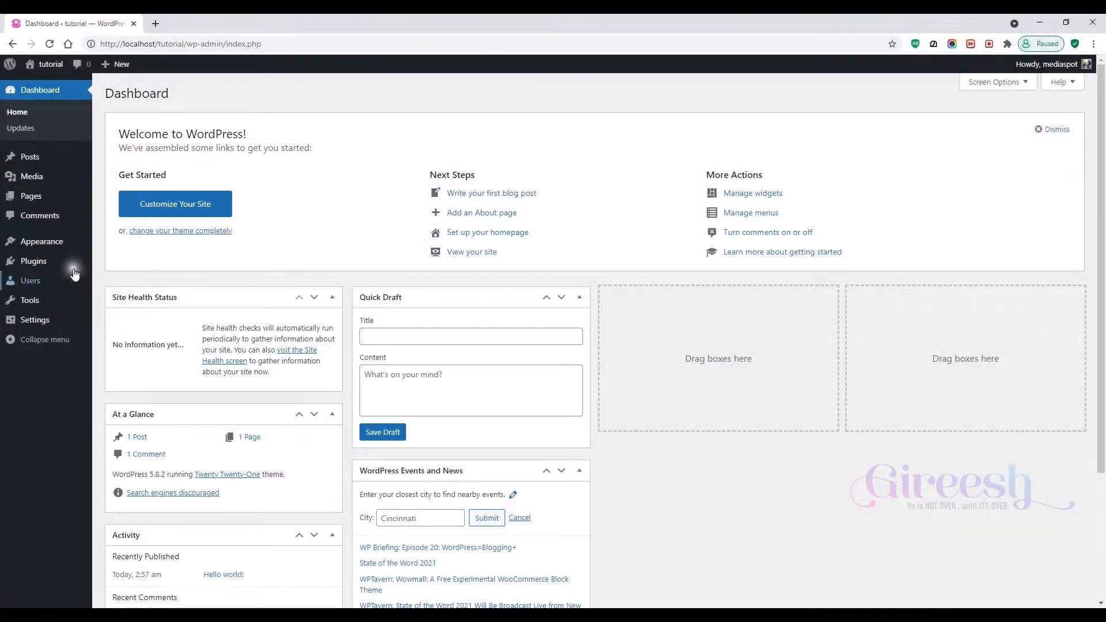
# - Open the Add Plugins page and search the plugin directory for migration
pyautogui.moveTo(52, 260)
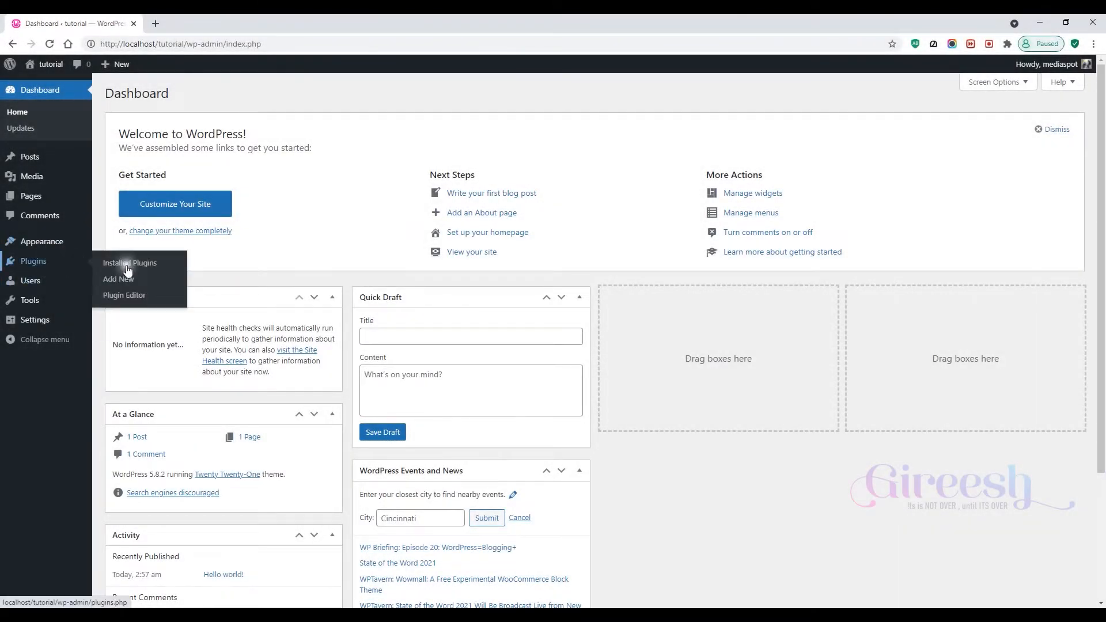
pyautogui.click(151, 264)
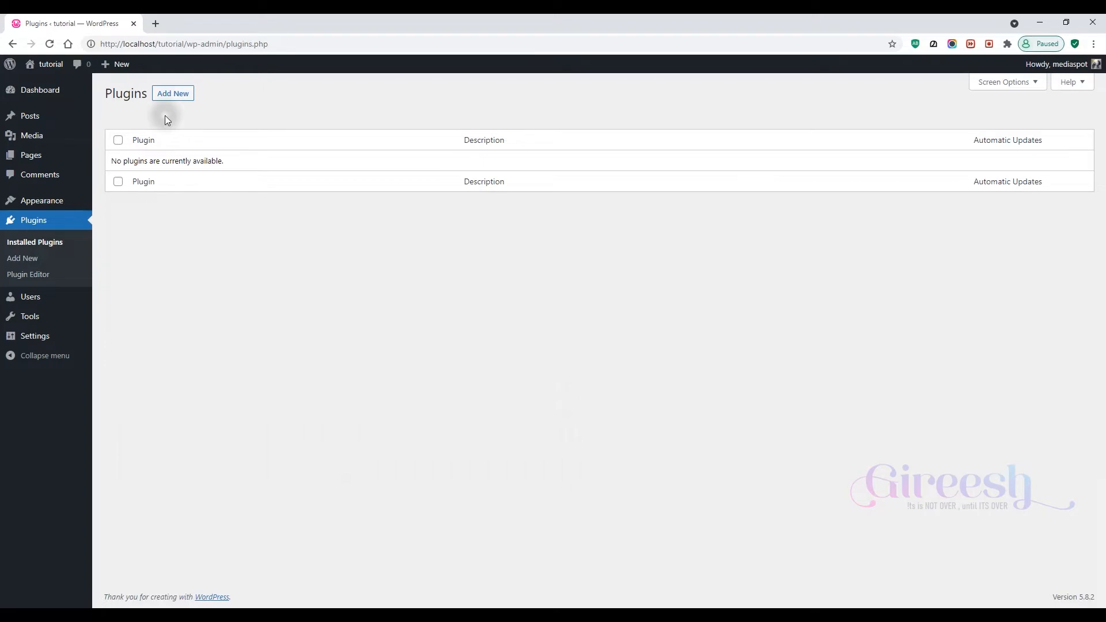
pyautogui.click(166, 99)
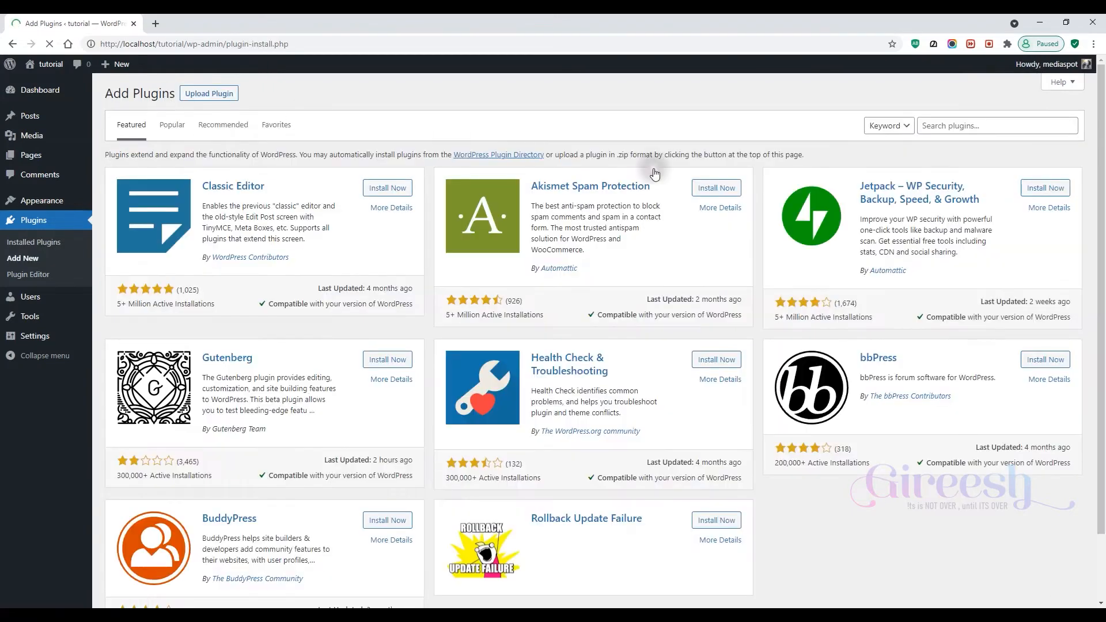
pyautogui.click(968, 125)
pyautogui.write('migration')
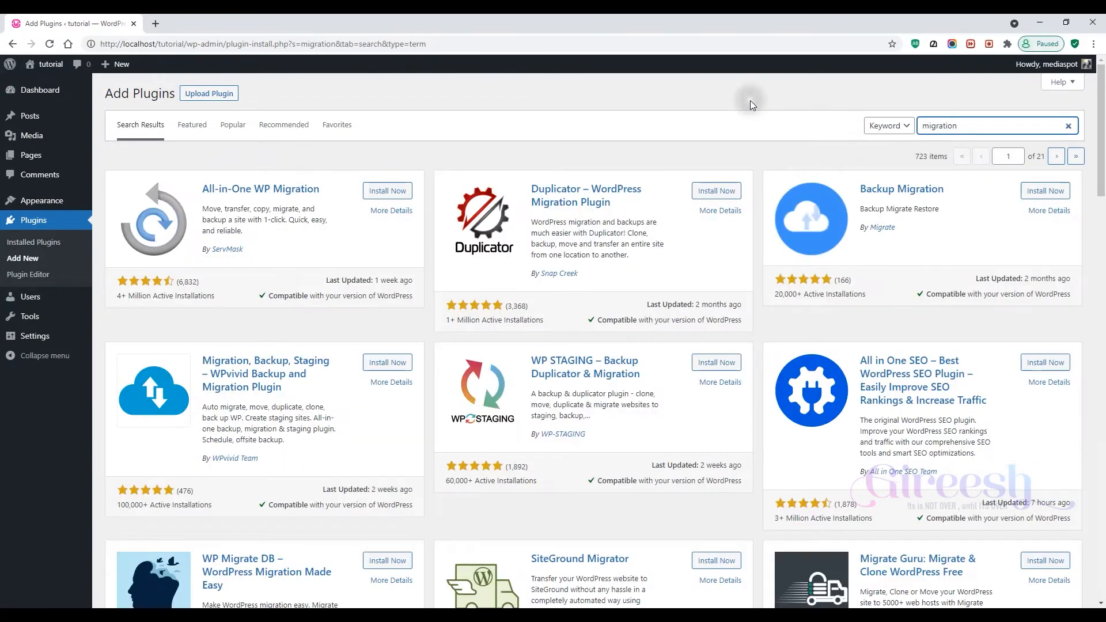
# - Install and activate the All-in-One WP Migration plugin
pyautogui.moveTo(198, 189); pyautogui.dragTo(327, 185)
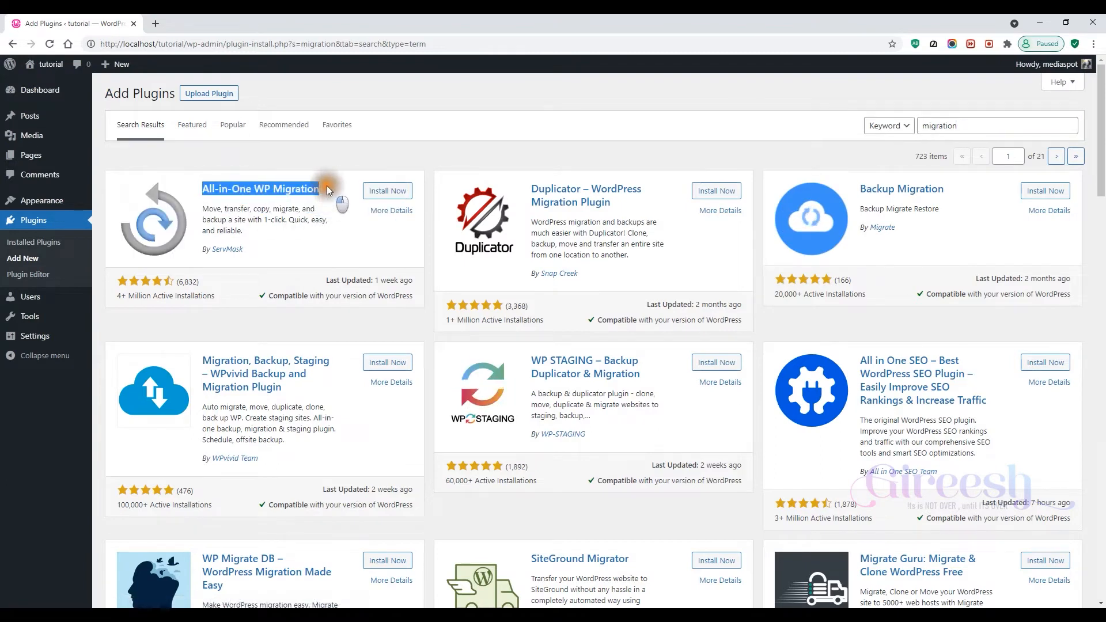
pyautogui.click(384, 193)
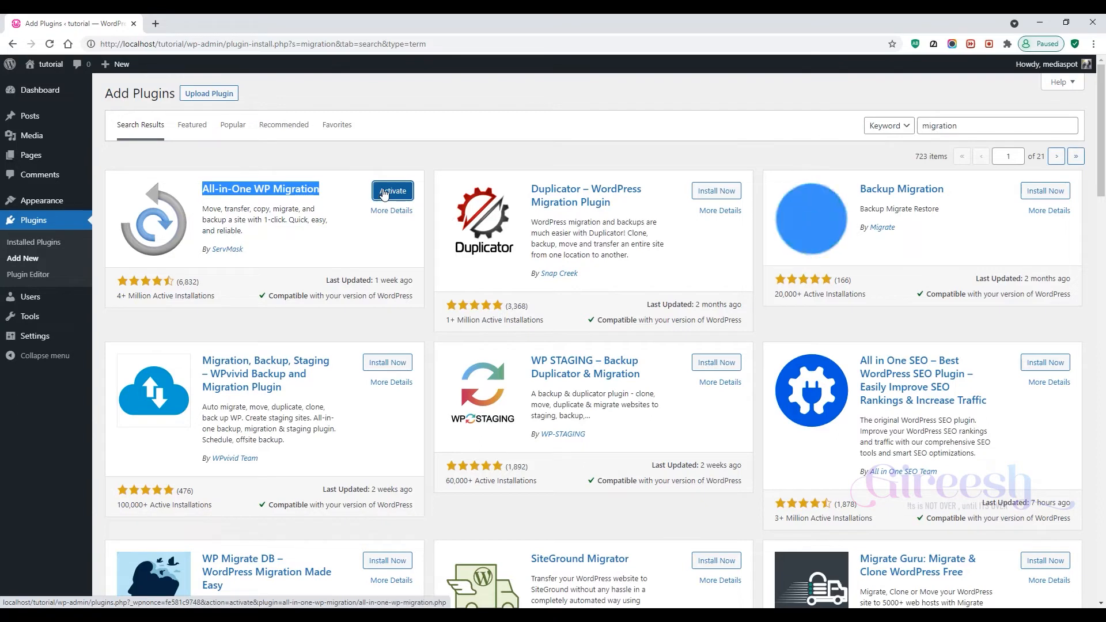
pyautogui.click(384, 192)
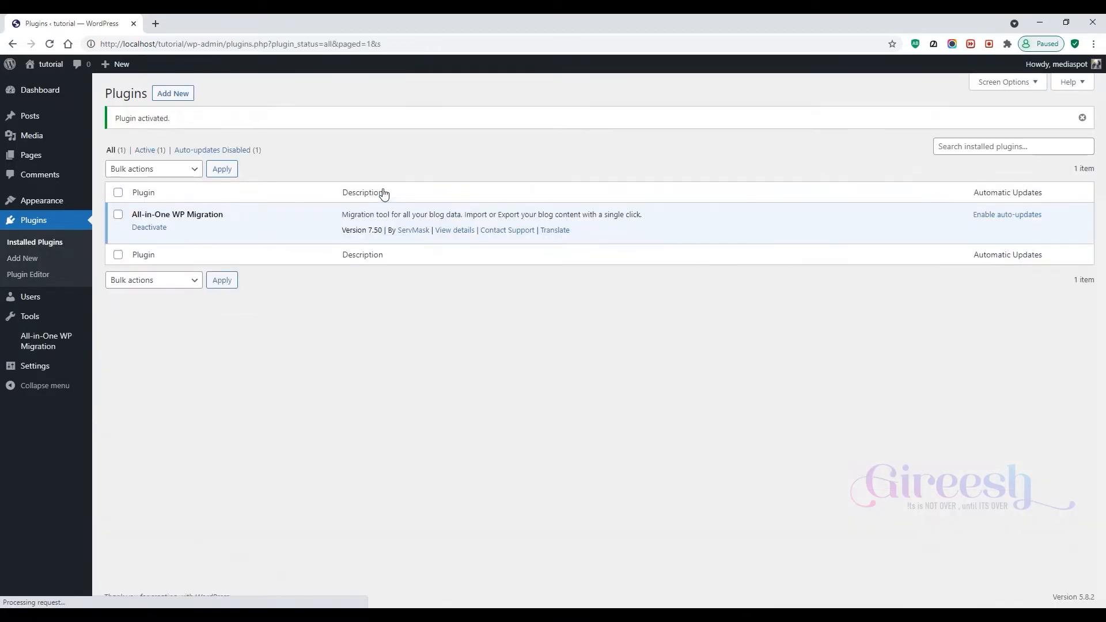
pyautogui.click(38, 341)
pyautogui.moveTo(91, 351); pyautogui.dragTo(144, 368)
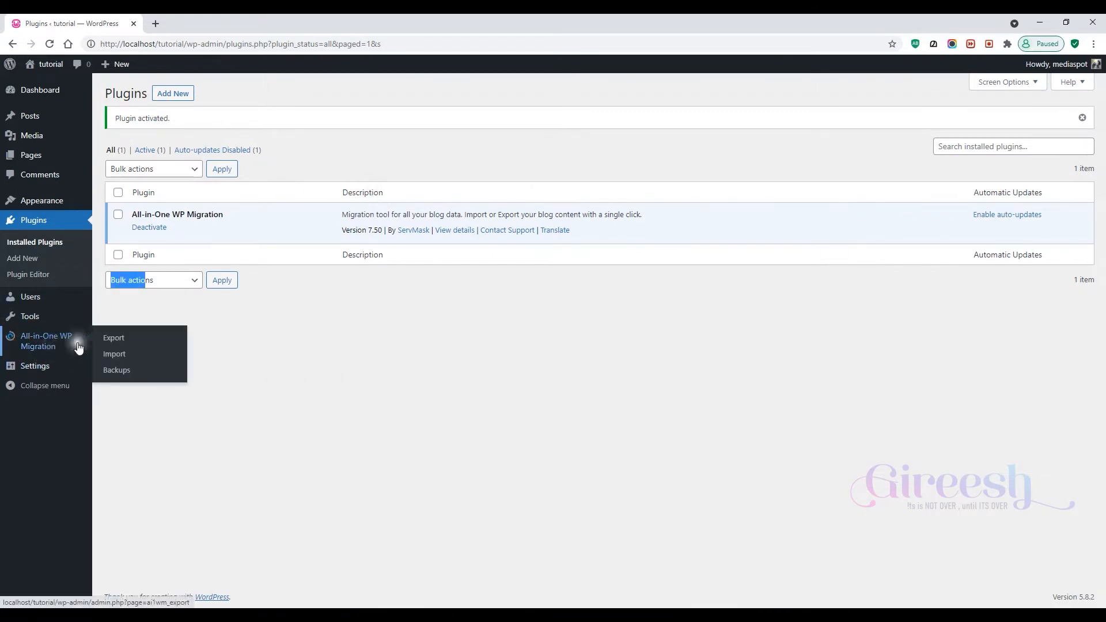
pyautogui.click(308, 428)
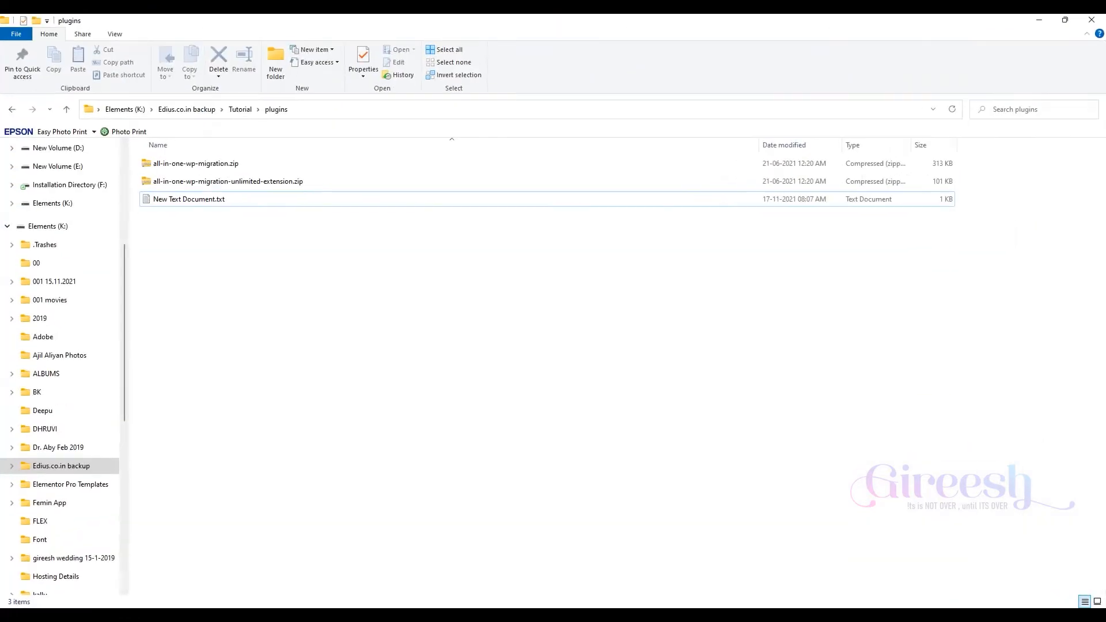
pyautogui.click(244, 109)
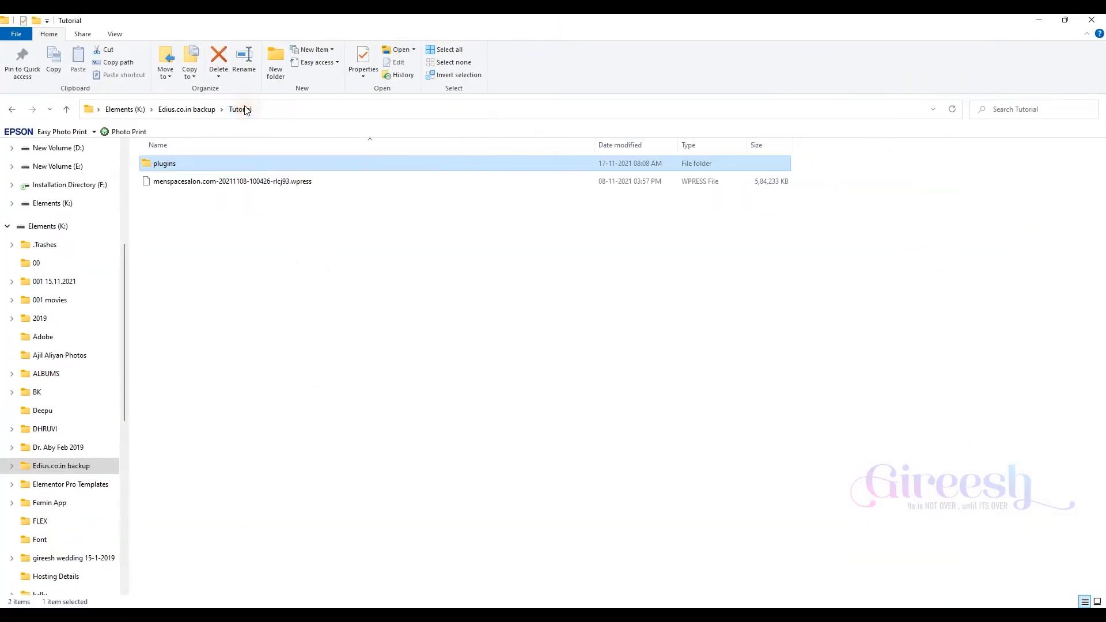
pyautogui.click(216, 183)
pyautogui.rightClick(216, 185)
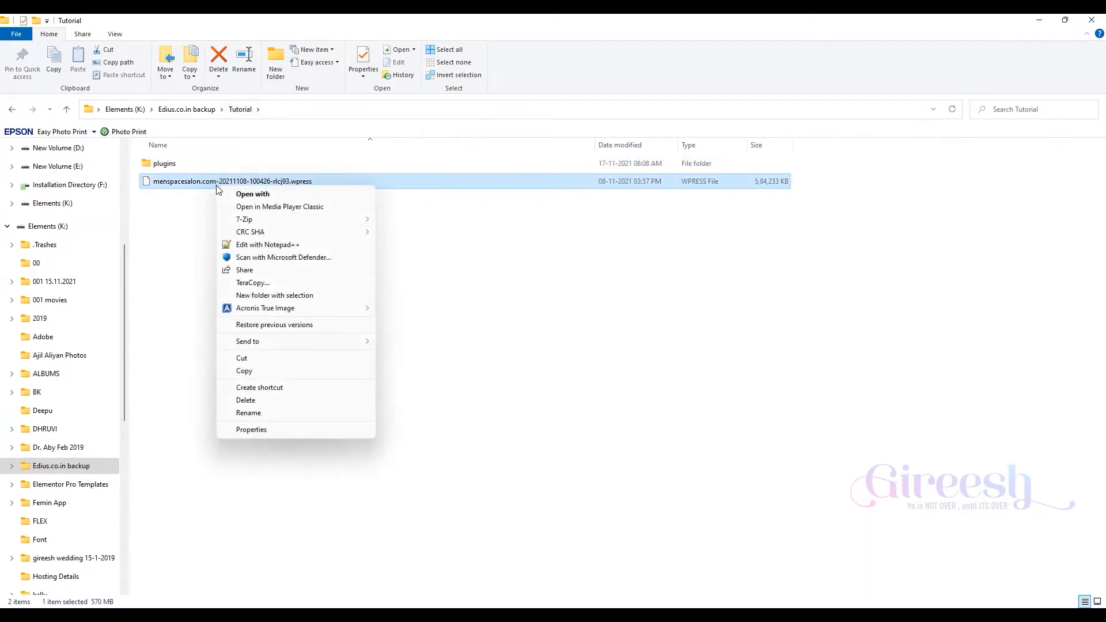
pyautogui.click(250, 371)
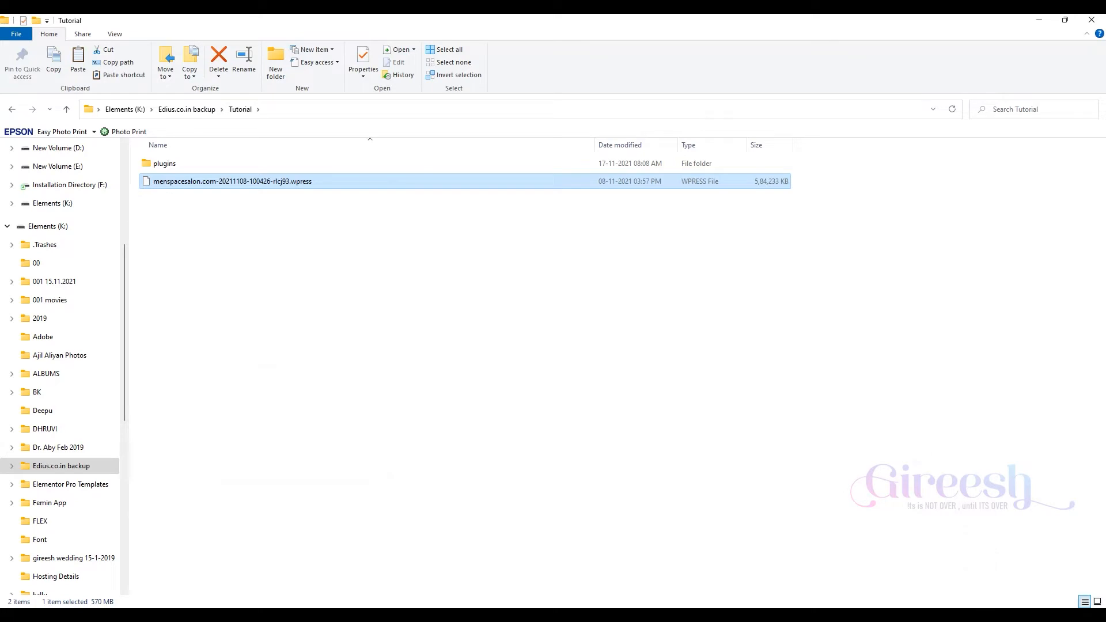
# - Open the WAMP server's www directory in a second Explorer window
pyautogui.click(978, 615)
pyautogui.click(1001, 575)
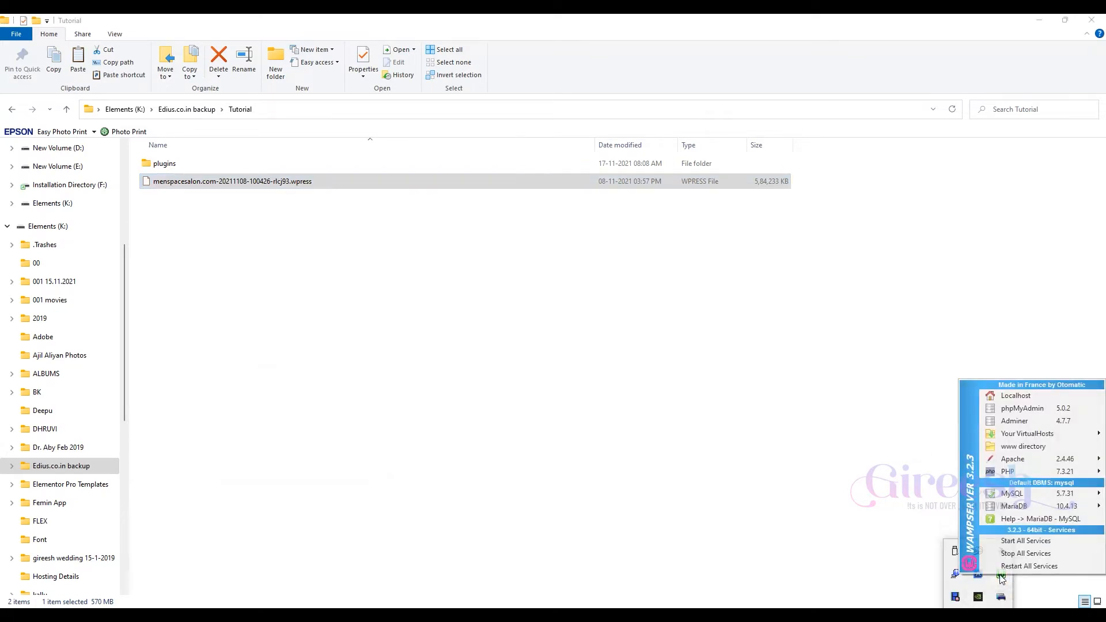
pyautogui.click(1021, 447)
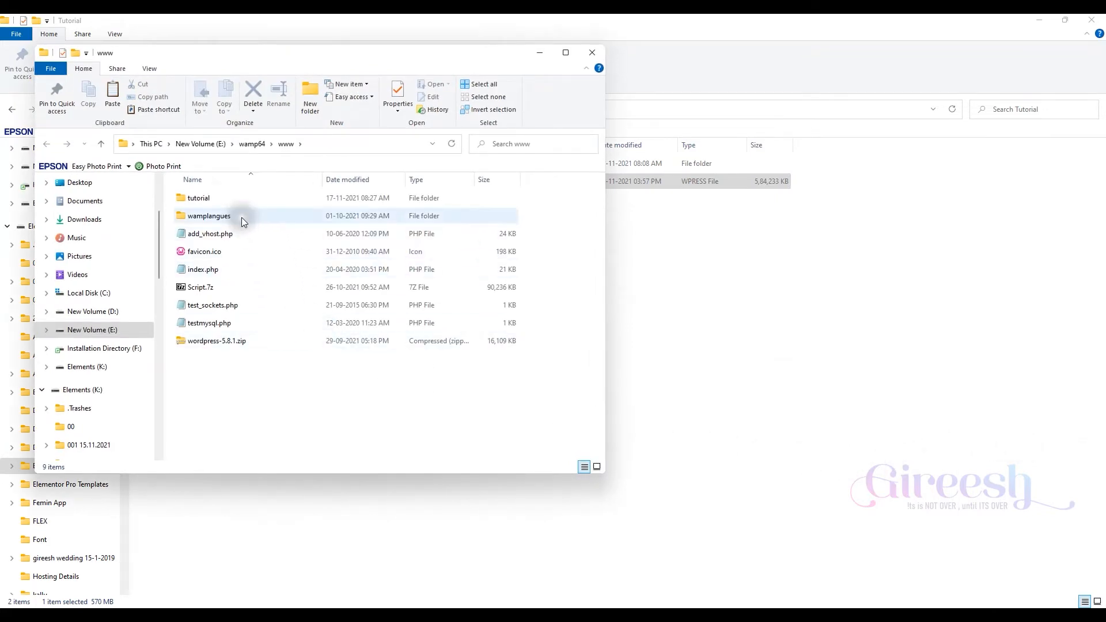
pyautogui.moveTo(285, 33); pyautogui.dragTo(577, 66)
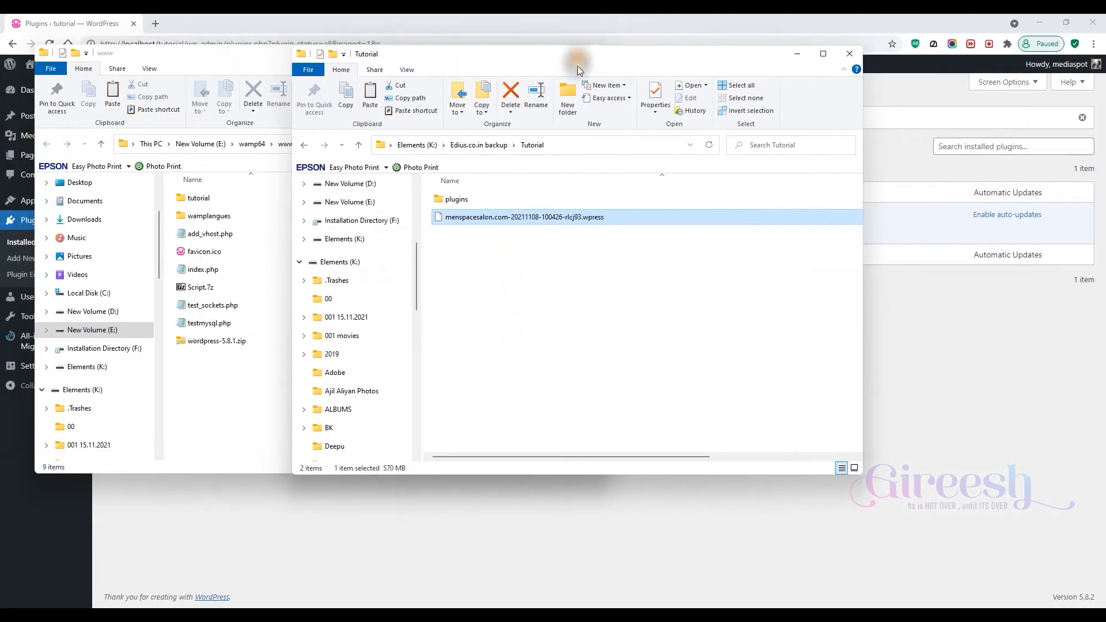
# - Navigate the www folder into tutorial, then wp-content, then ai1wm-backups, matching the site folder in the browser address
pyautogui.click(53, 14)
pyautogui.click(174, 45)
pyautogui.click(162, 44)
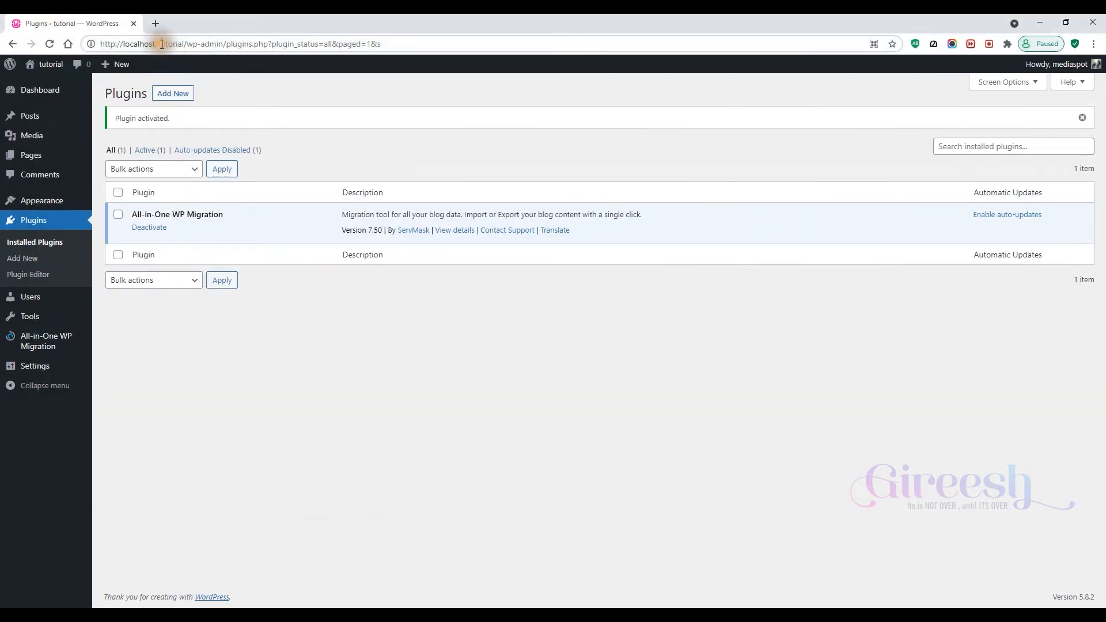
pyautogui.doubleClick(183, 44)
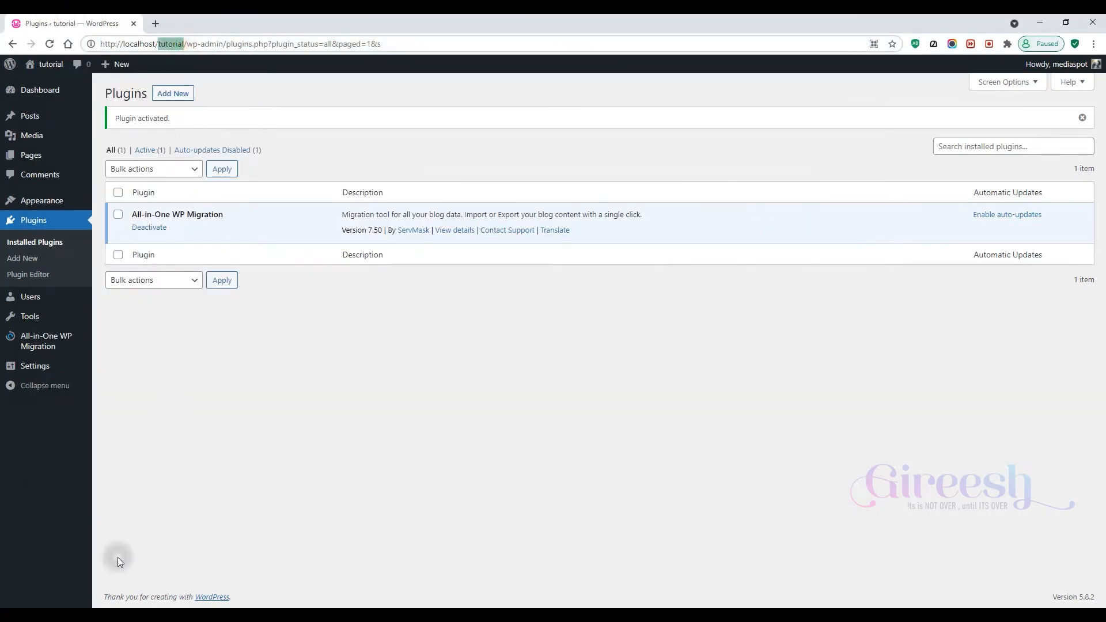
pyautogui.click(114, 615)
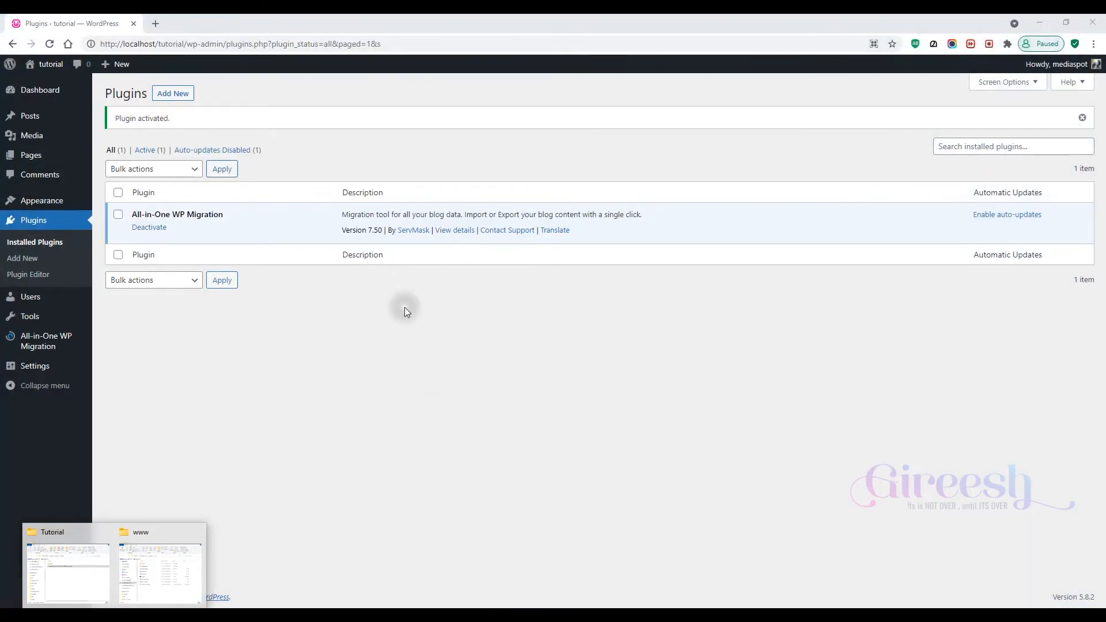
pyautogui.click(167, 573)
pyautogui.moveTo(225, 57); pyautogui.dragTo(468, 174)
pyautogui.click(440, 323)
pyautogui.doubleClick(441, 322)
pyautogui.click(483, 339)
pyautogui.doubleClick(489, 340)
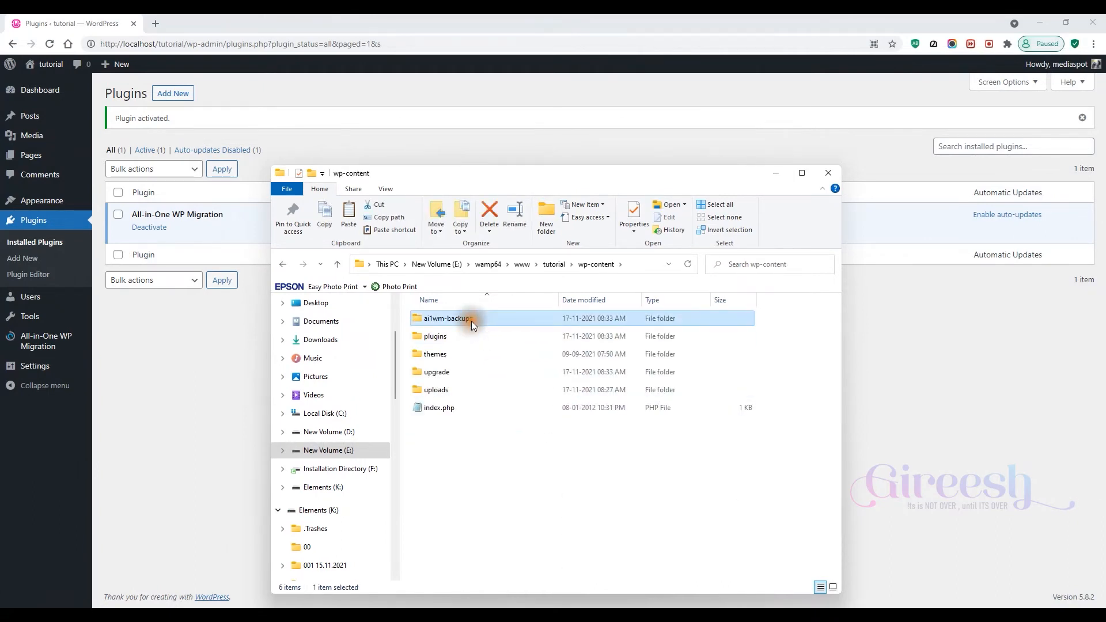
pyautogui.doubleClick(471, 320)
# - Paste the backup file into the ai1wm-backups folder with TeraCopy and refresh the folder
pyautogui.rightClick(515, 415)
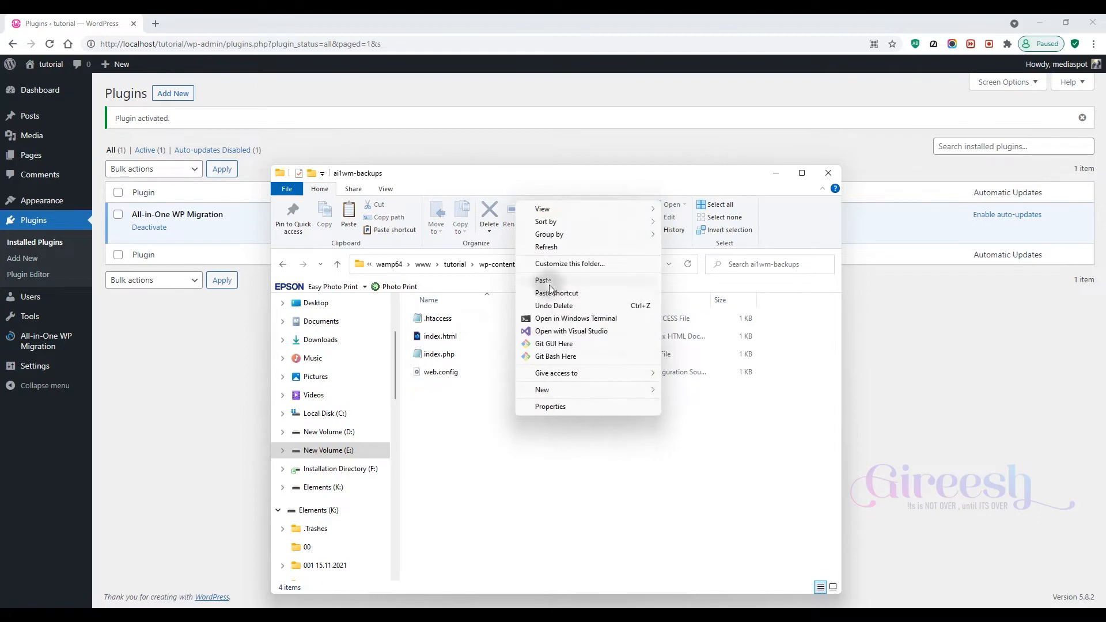
pyautogui.click(548, 282)
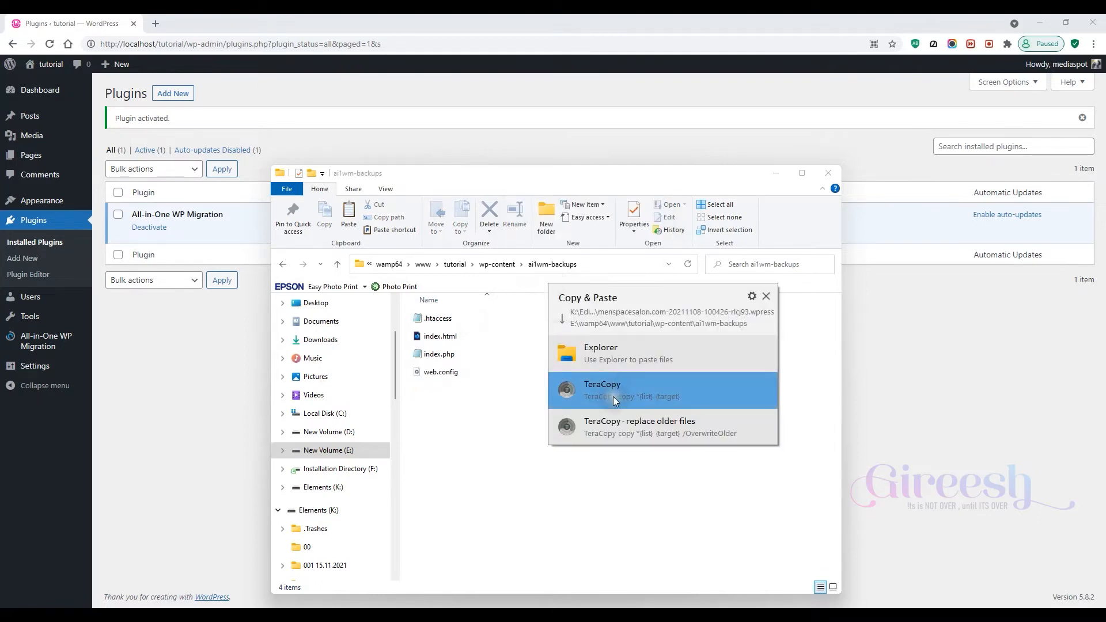
pyautogui.click(612, 397)
pyautogui.moveTo(176, 456); pyautogui.dragTo(421, 439)
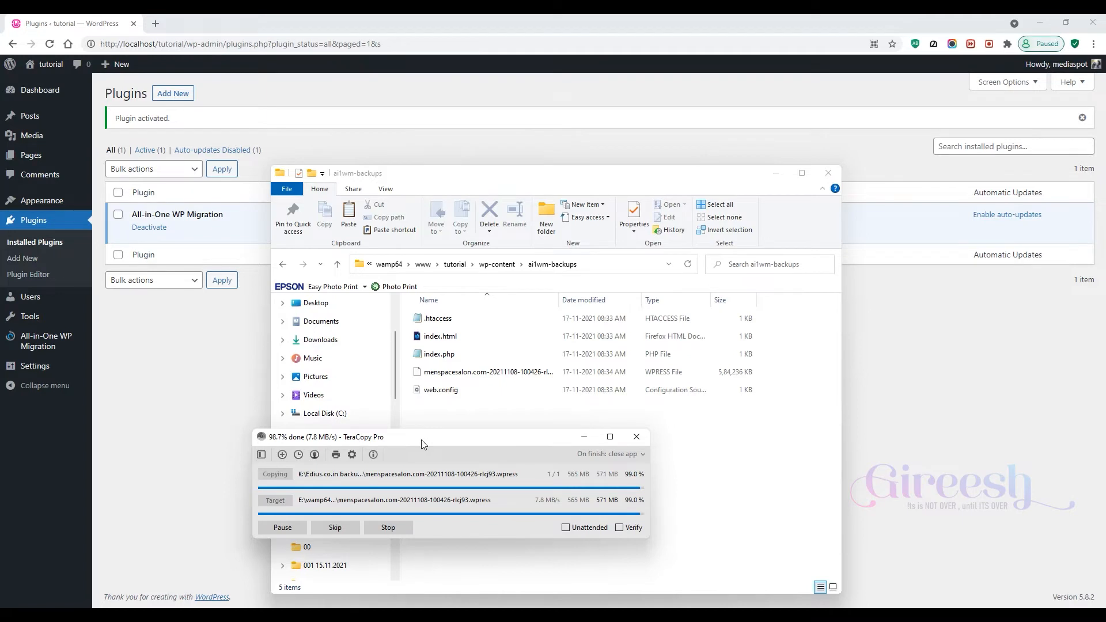
pyautogui.rightClick(421, 442)
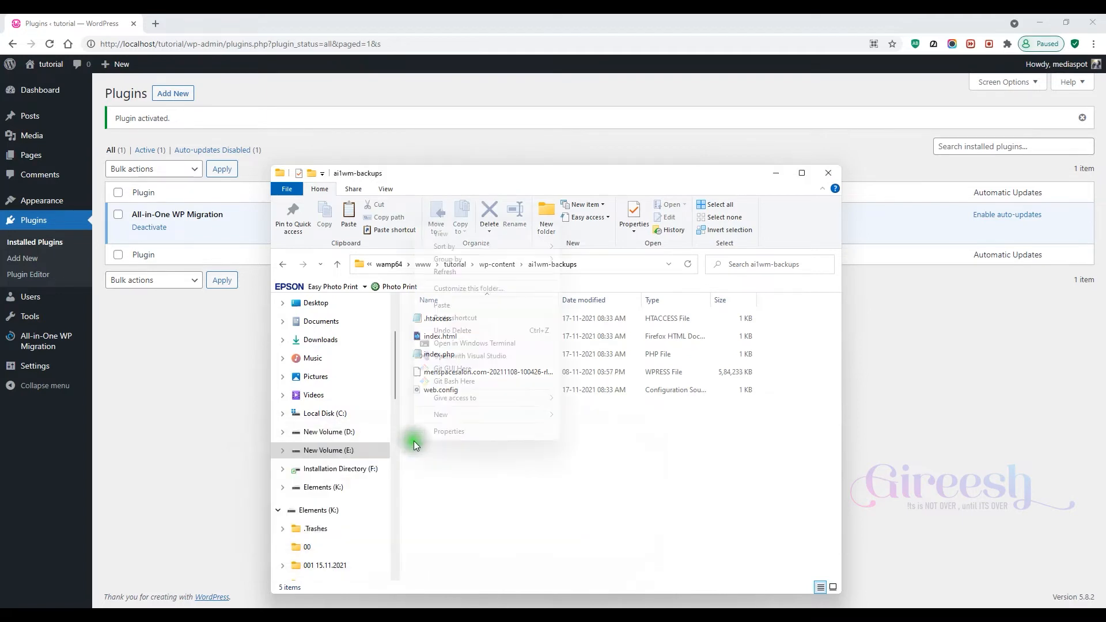
pyautogui.click(455, 270)
# - Open the All-in-One WP Migration Backups page in the WordPress admin
pyautogui.click(139, 405)
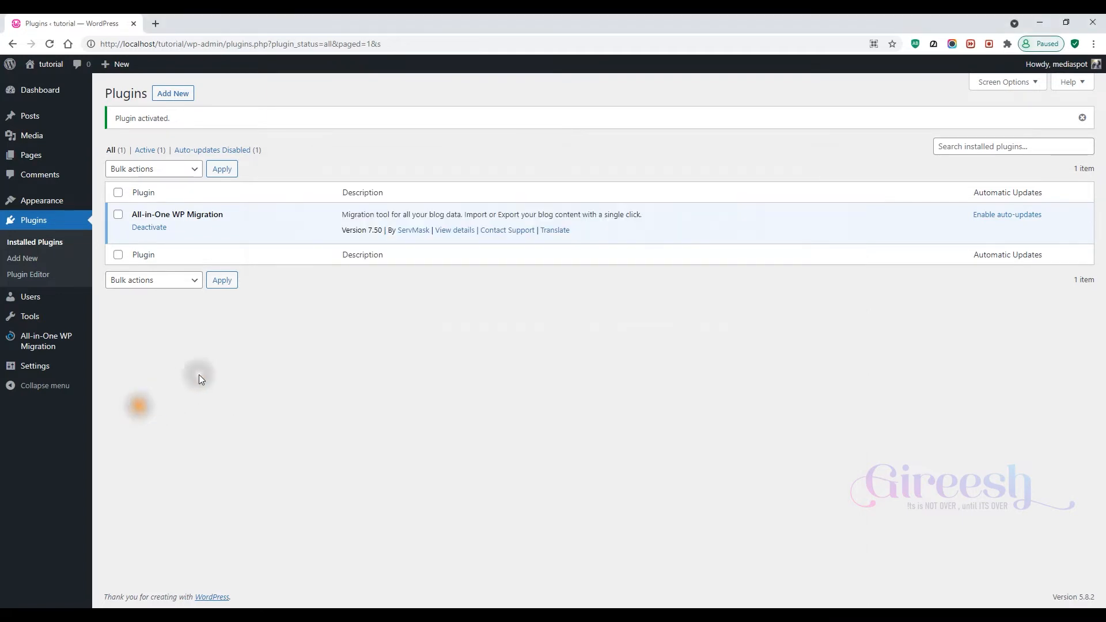
pyautogui.moveTo(55, 339)
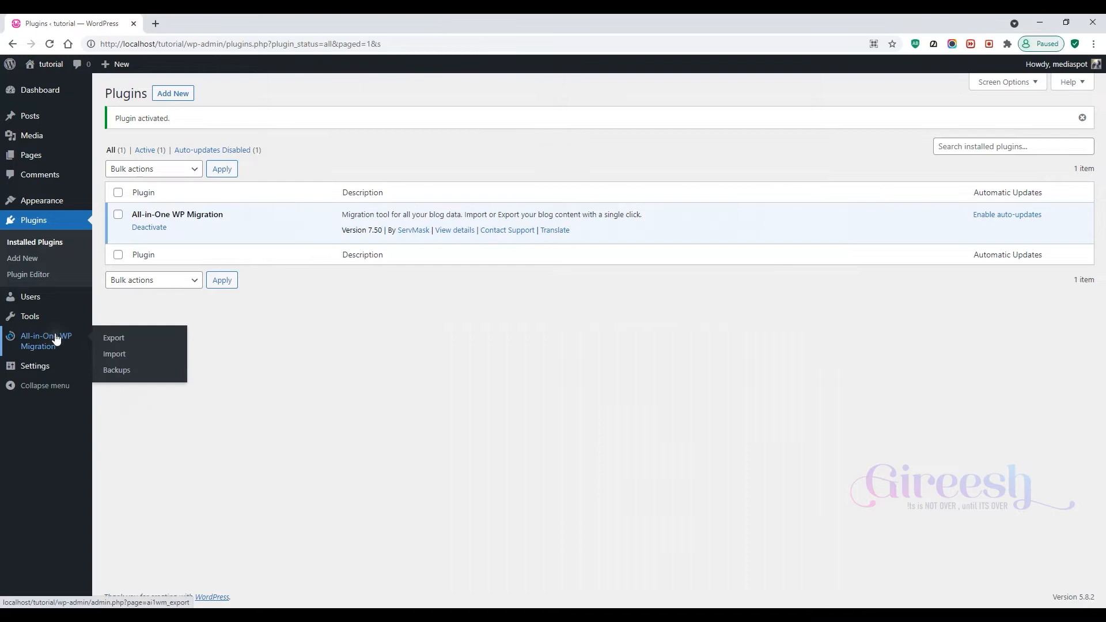
pyautogui.click(130, 372)
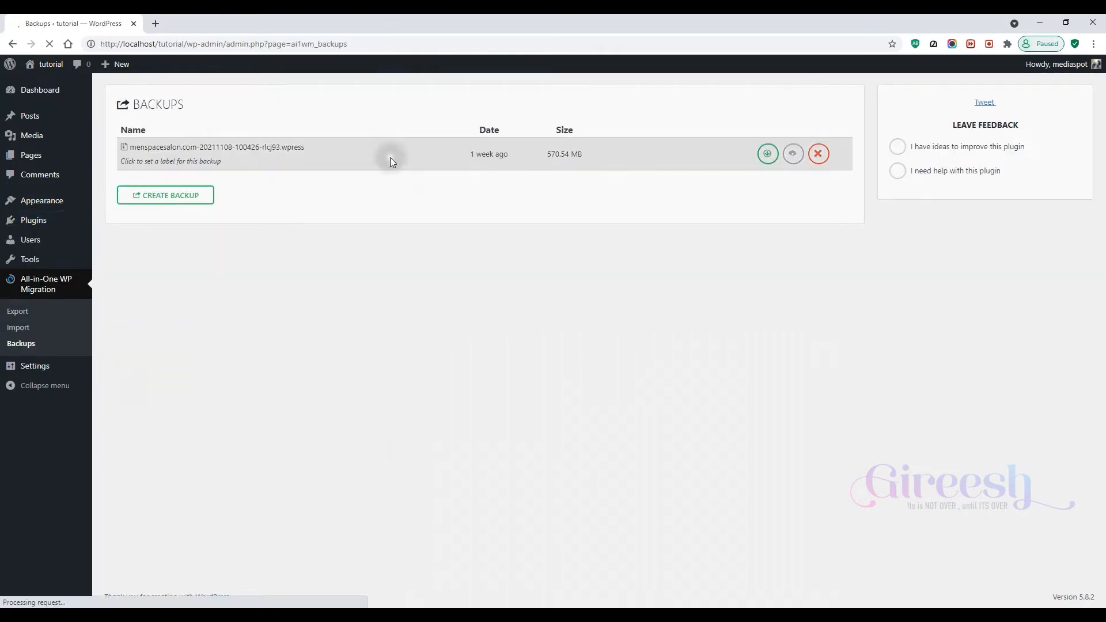
pyautogui.moveTo(397, 166); pyautogui.dragTo(219, 146)
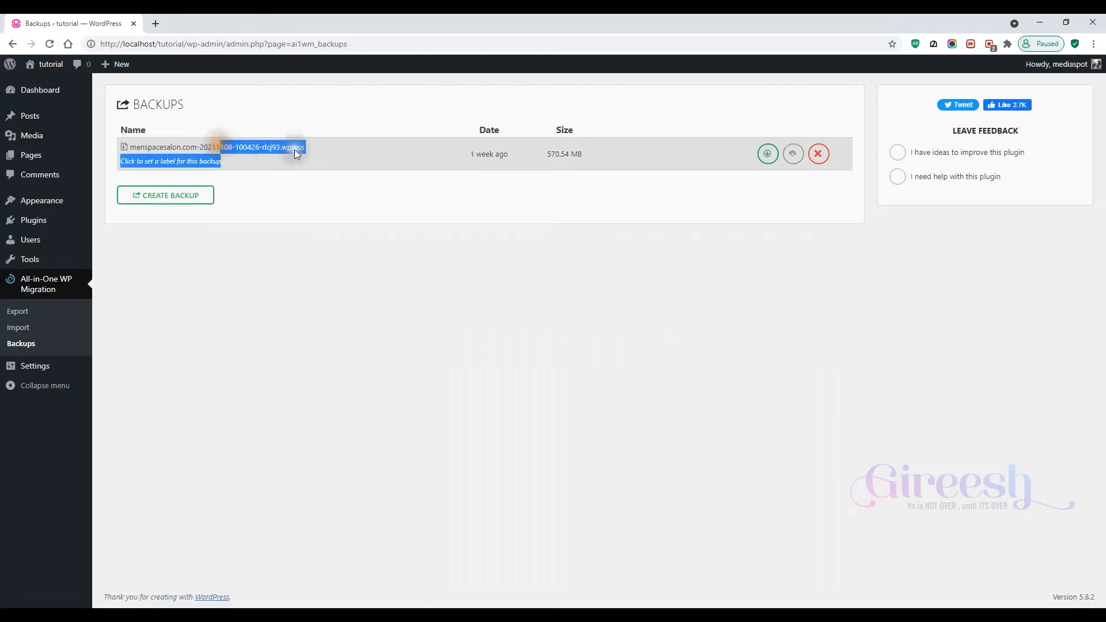
pyautogui.click(467, 158)
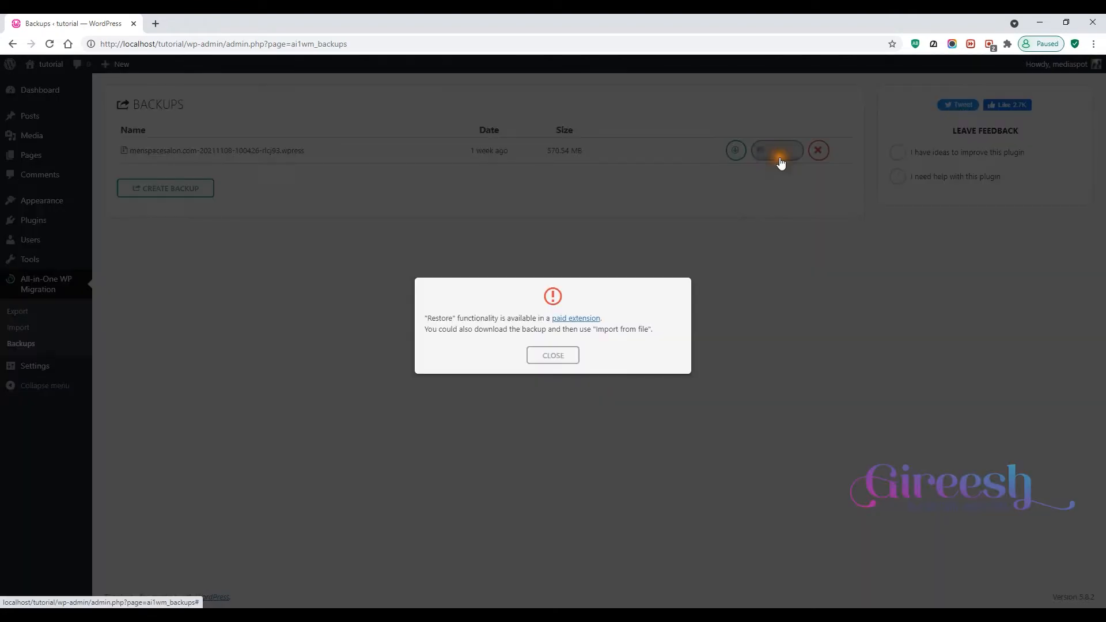
# - Try to restore the menspacesalon.com backup from the Backups list
pyautogui.click(783, 156)
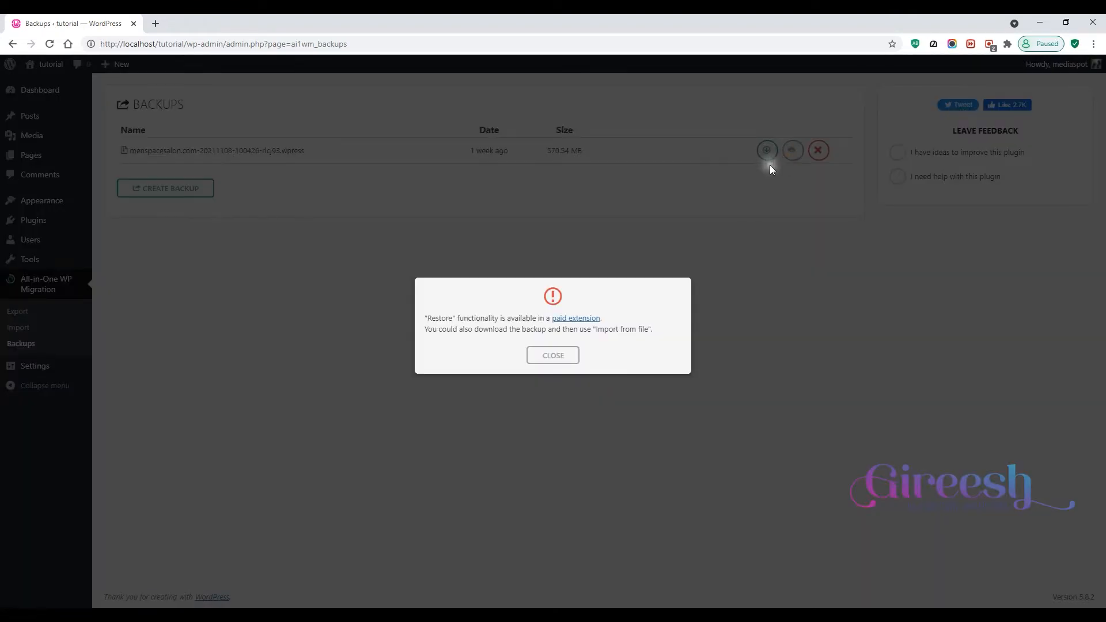
pyautogui.moveTo(422, 318); pyautogui.dragTo(663, 336)
pyautogui.rightClick(662, 335)
pyautogui.press('Escape')
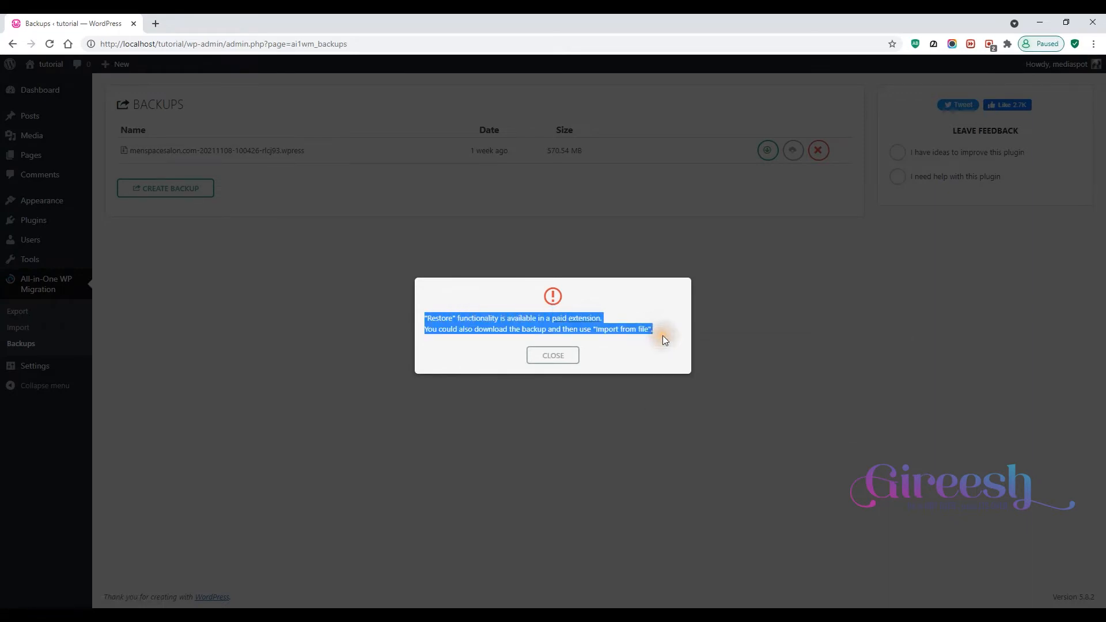
pyautogui.click(662, 337)
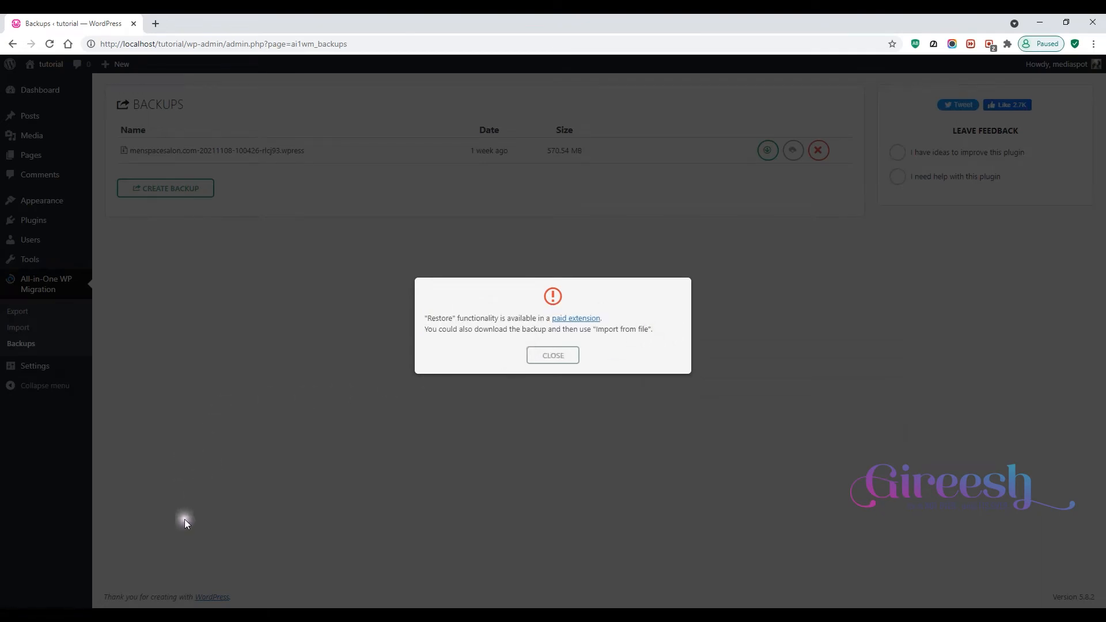
# - Copy the all-in-one-wp-migration-unlimited-extension.zip file from the plugins folder in File Explorer
pyautogui.click(176, 583)
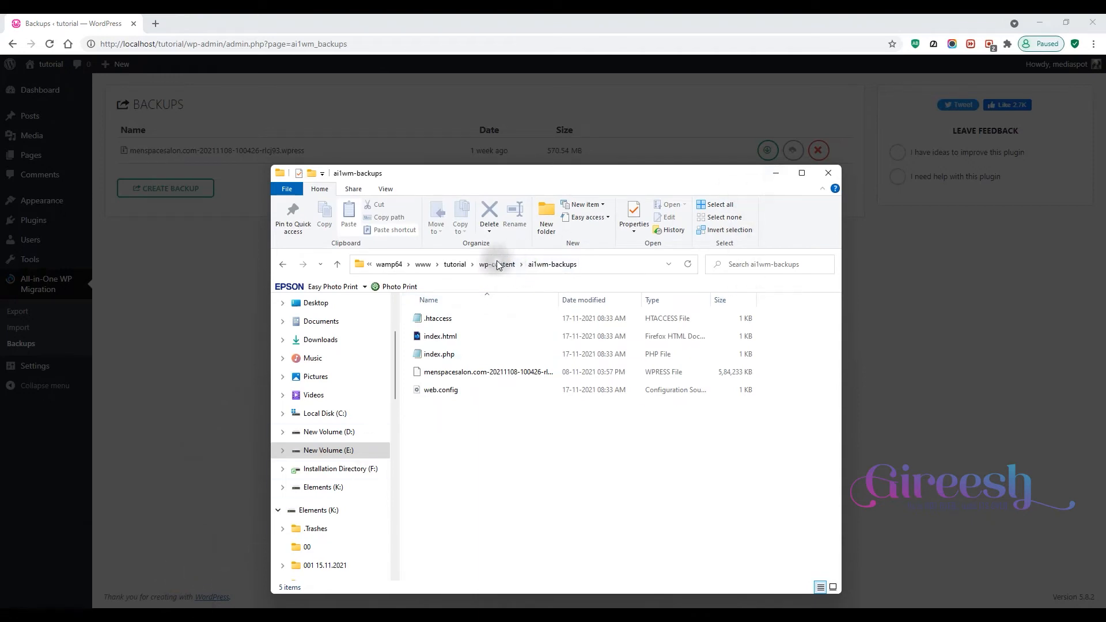
pyautogui.click(775, 173)
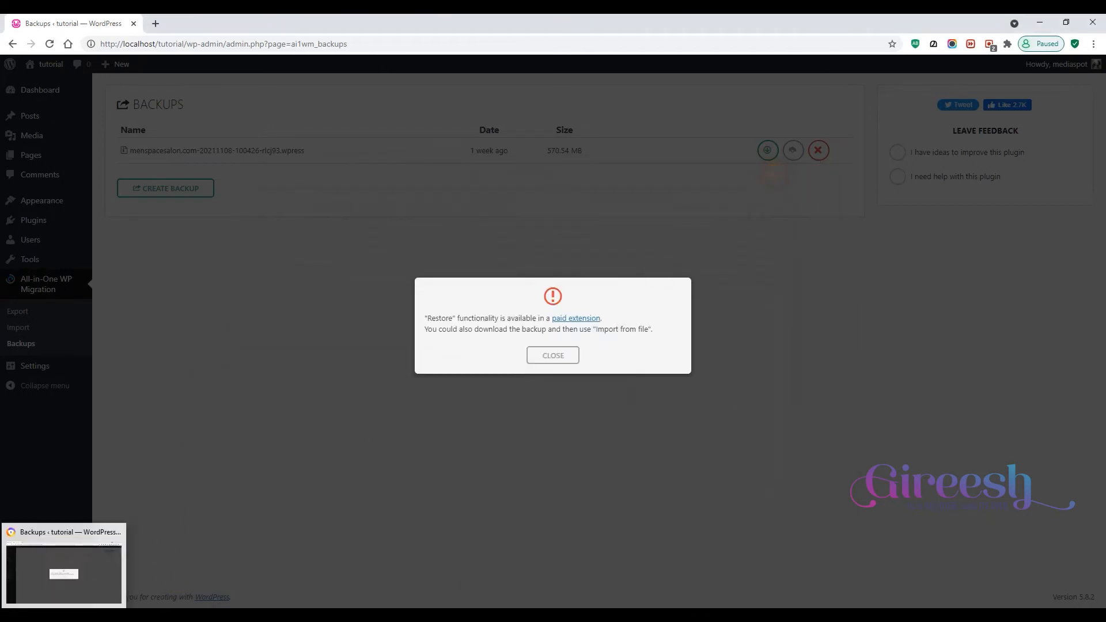
pyautogui.click(81, 579)
pyautogui.doubleClick(475, 197)
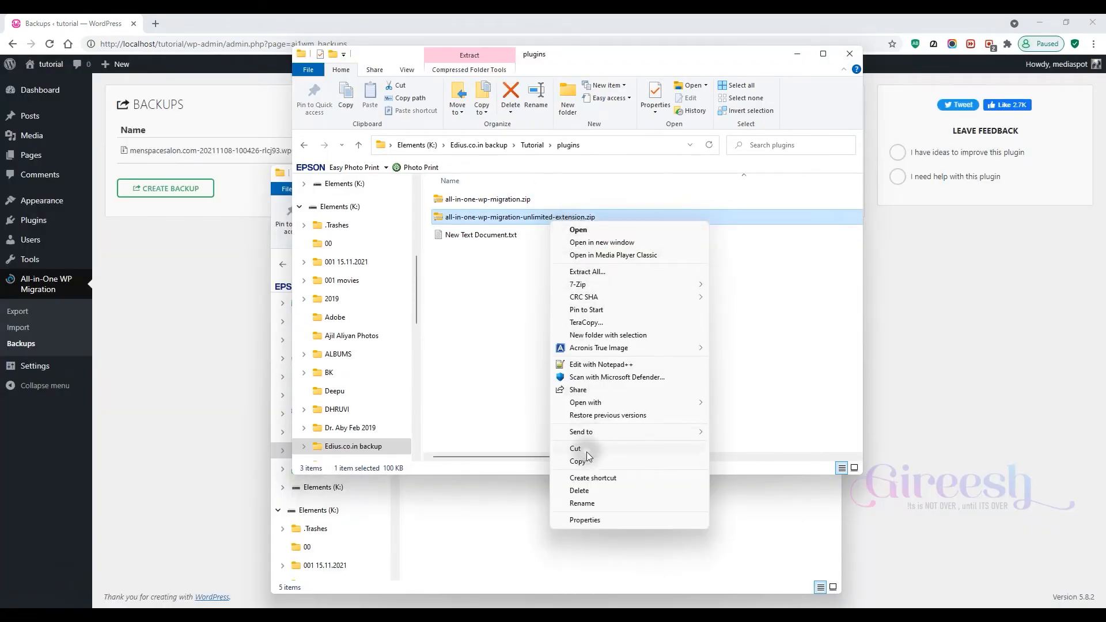
pyautogui.click(585, 461)
pyautogui.click(559, 509)
pyautogui.click(598, 478)
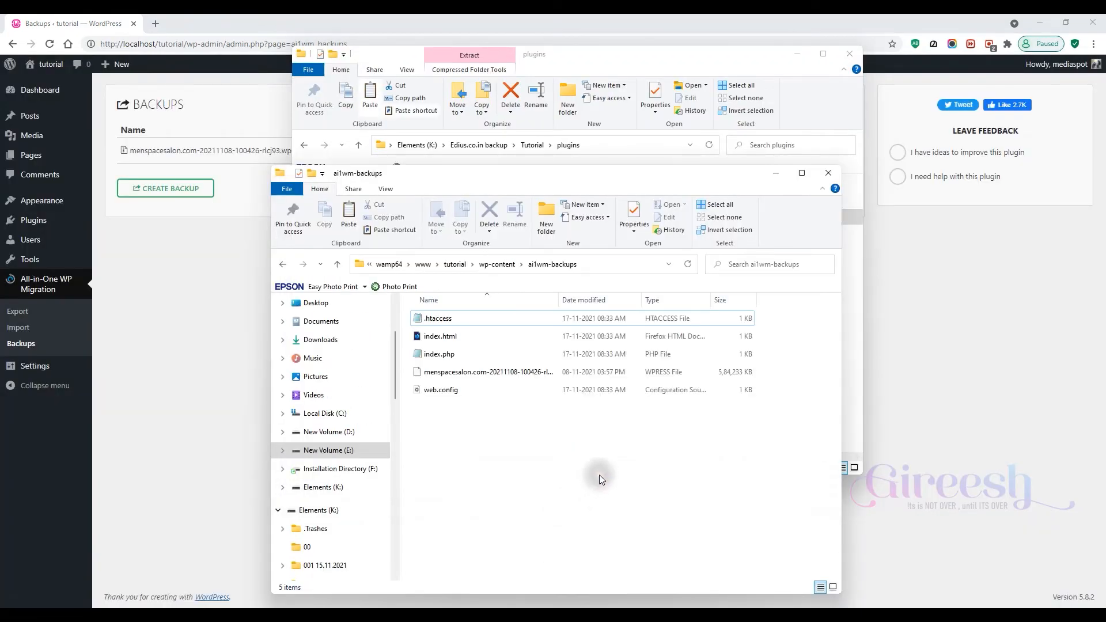
# - Paste the copied unlimited extension zip into the local site's wp-content plugins folder
pyautogui.click(494, 267)
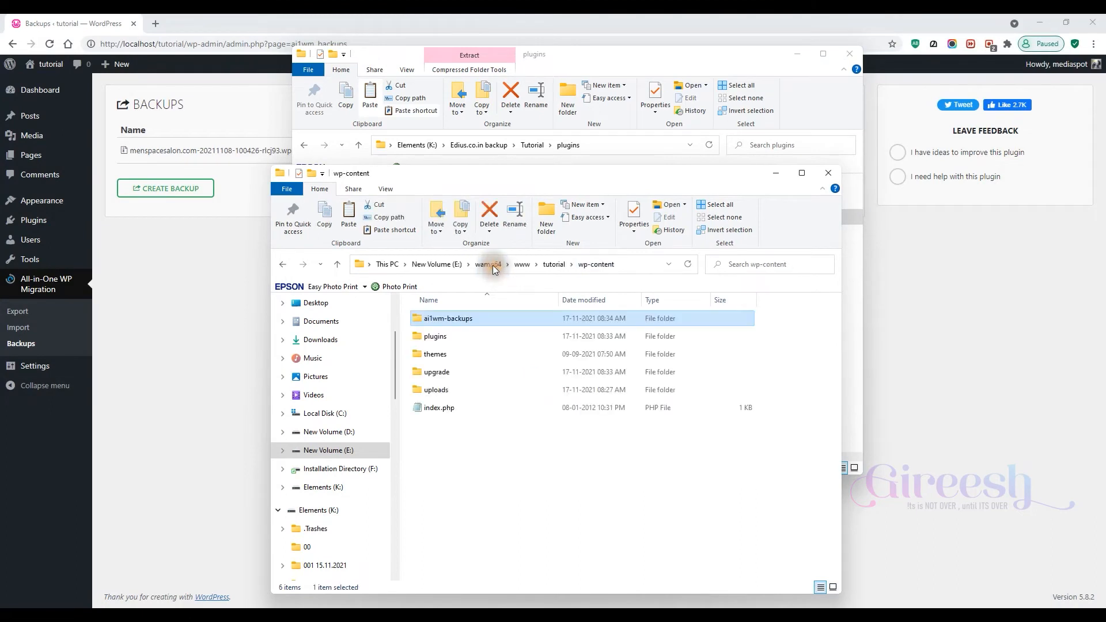
pyautogui.doubleClick(451, 338)
pyautogui.rightClick(536, 384)
pyautogui.click(580, 464)
pyautogui.click(644, 515)
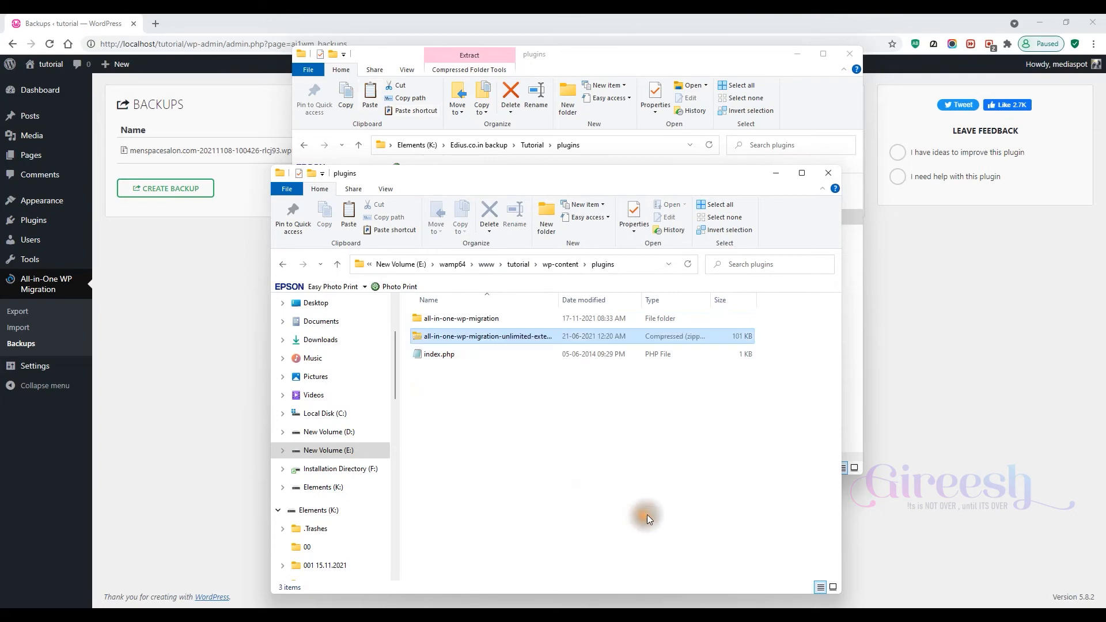
# - Extract the all-in-one-wp-migration-unlimited-extension zip in the plugins folder with 7-Zip's Extract Files
pyautogui.rightClick(537, 337)
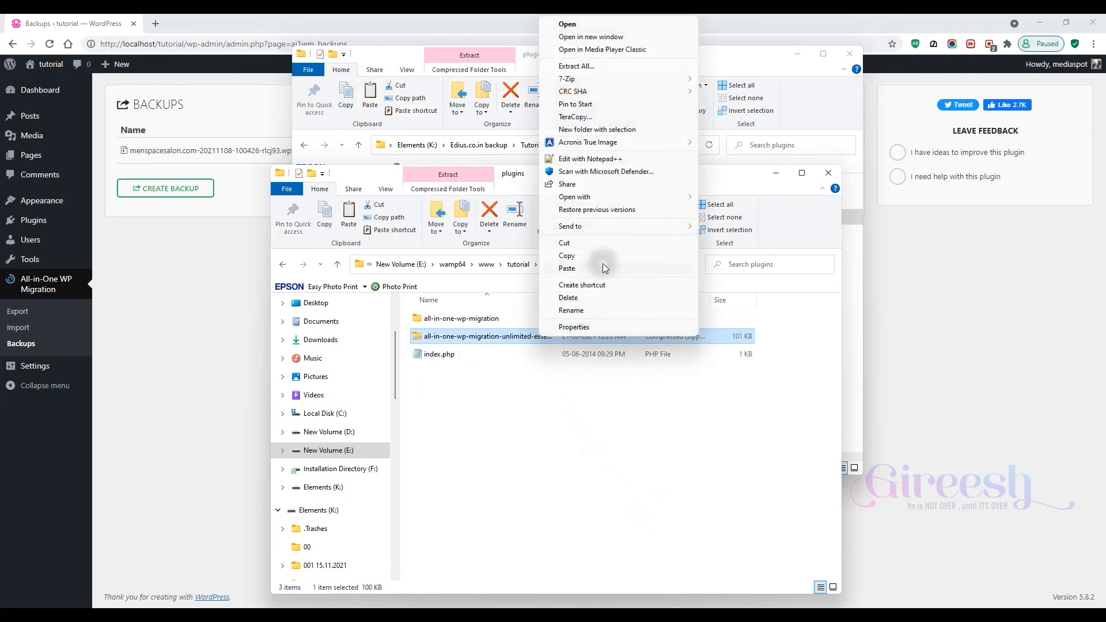
pyautogui.moveTo(583, 79)
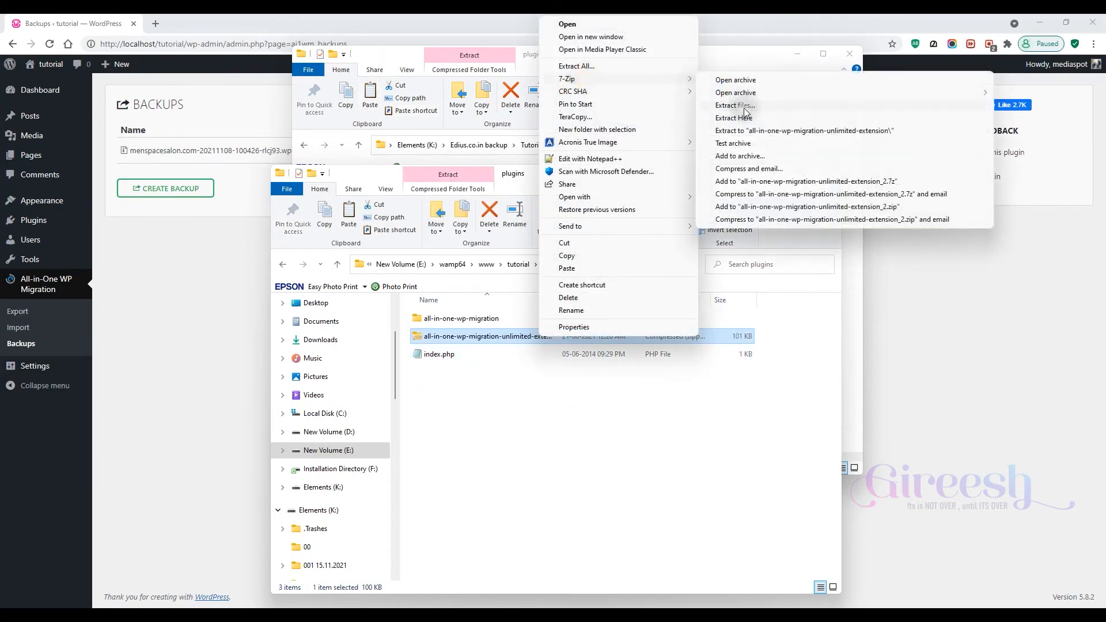
pyautogui.click(748, 103)
pyautogui.click(562, 389)
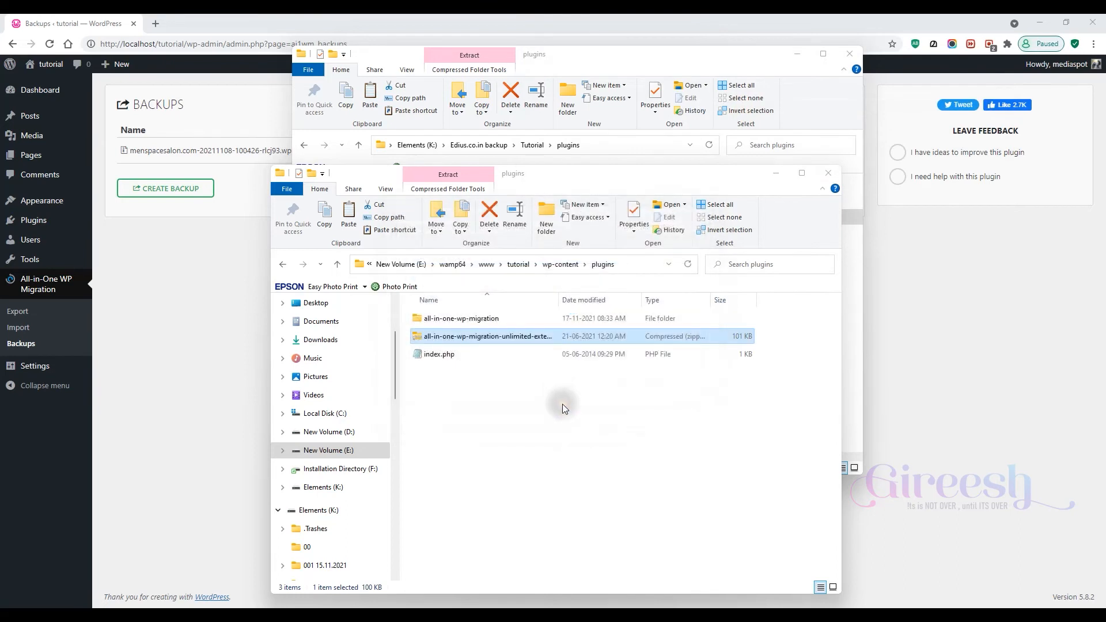
# - Move the nested all-in-one-wp-migration-unlimited-extension folder up into the plugins folder, pasting with Explorer
pyautogui.doubleClick(509, 337)
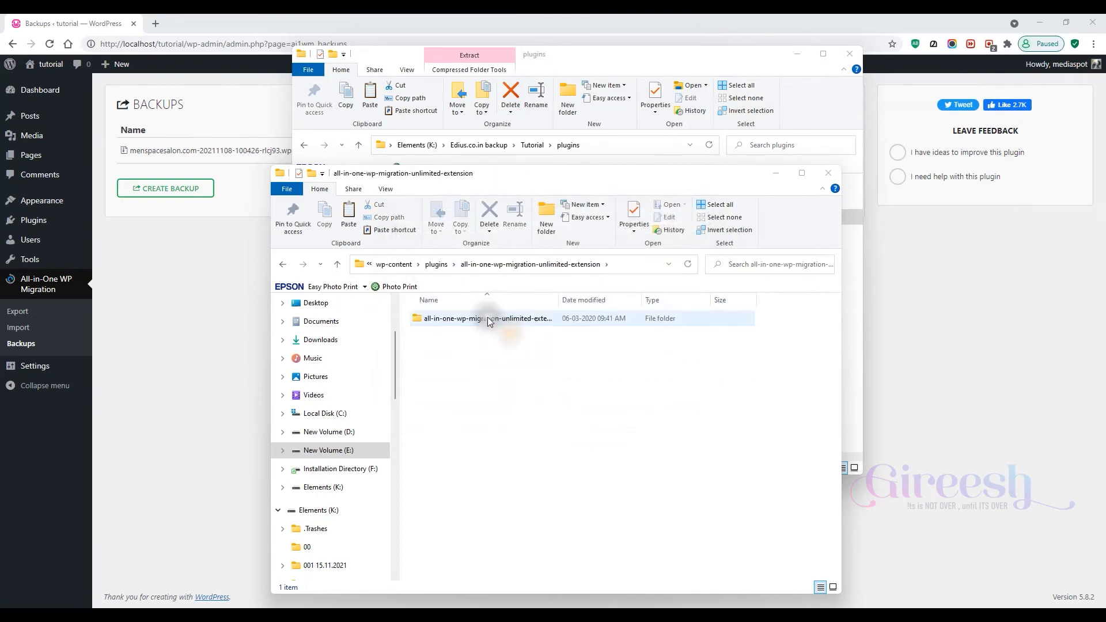
pyautogui.rightClick(488, 318)
pyautogui.click(514, 525)
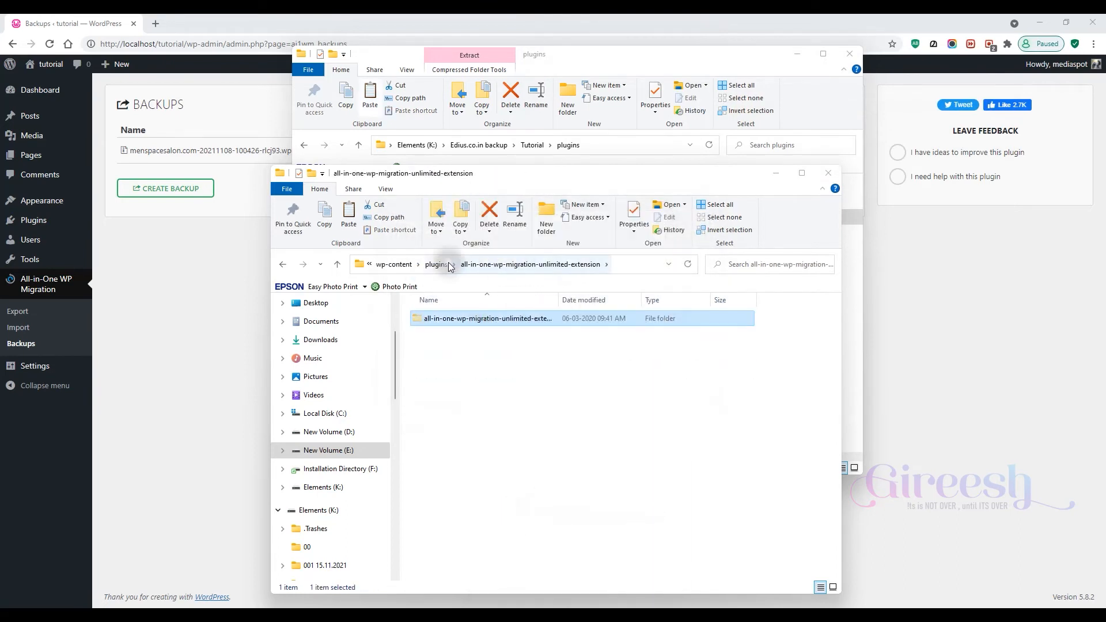
pyautogui.click(436, 264)
pyautogui.rightClick(571, 445)
pyautogui.click(593, 310)
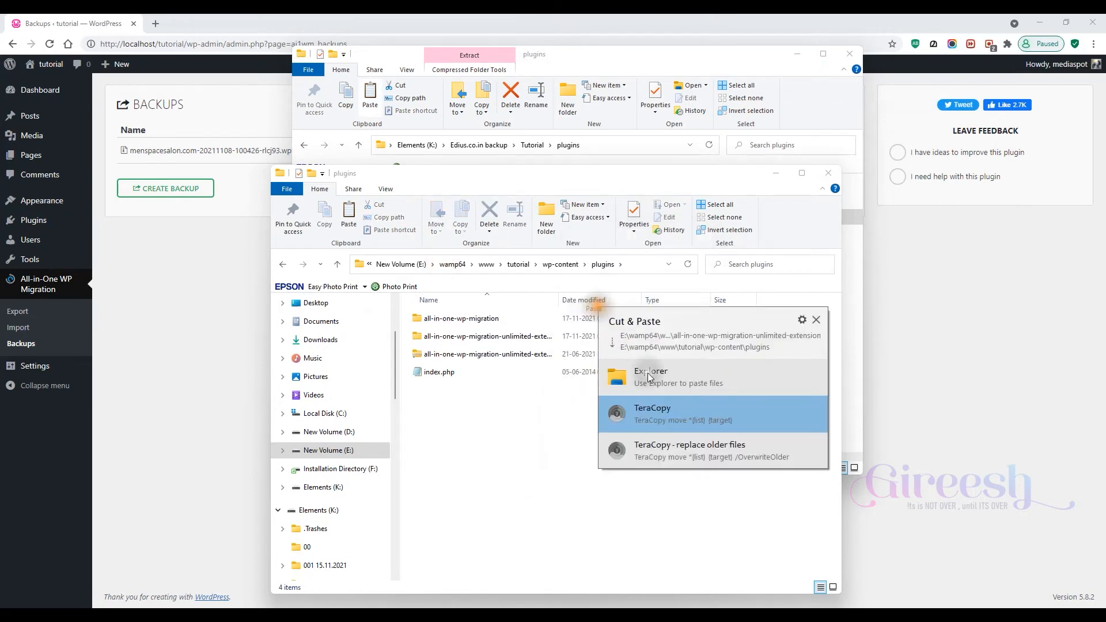
pyautogui.click(657, 382)
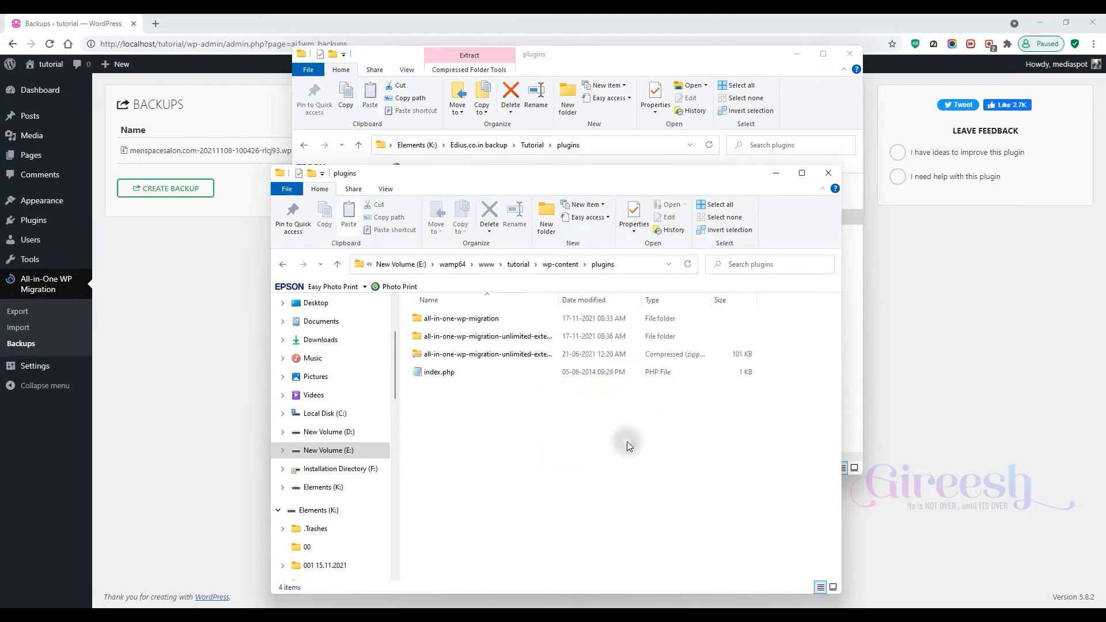
# - Check the extension folder's contents, then delete the extension zip from the plugins folder
pyautogui.doubleClick(529, 337)
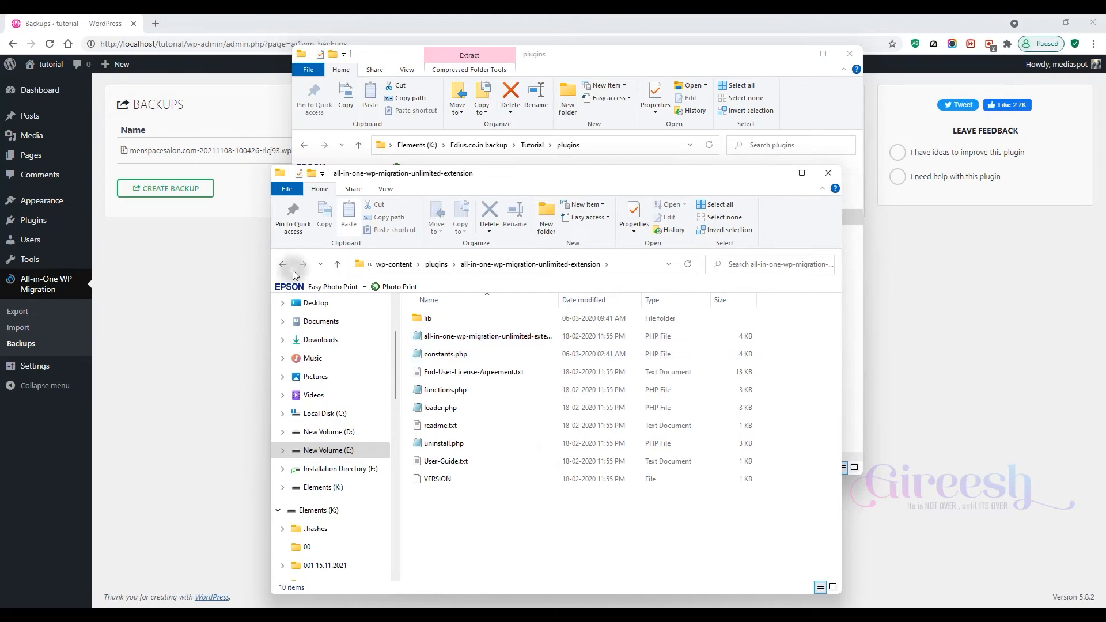
pyautogui.click(282, 264)
pyautogui.click(517, 355)
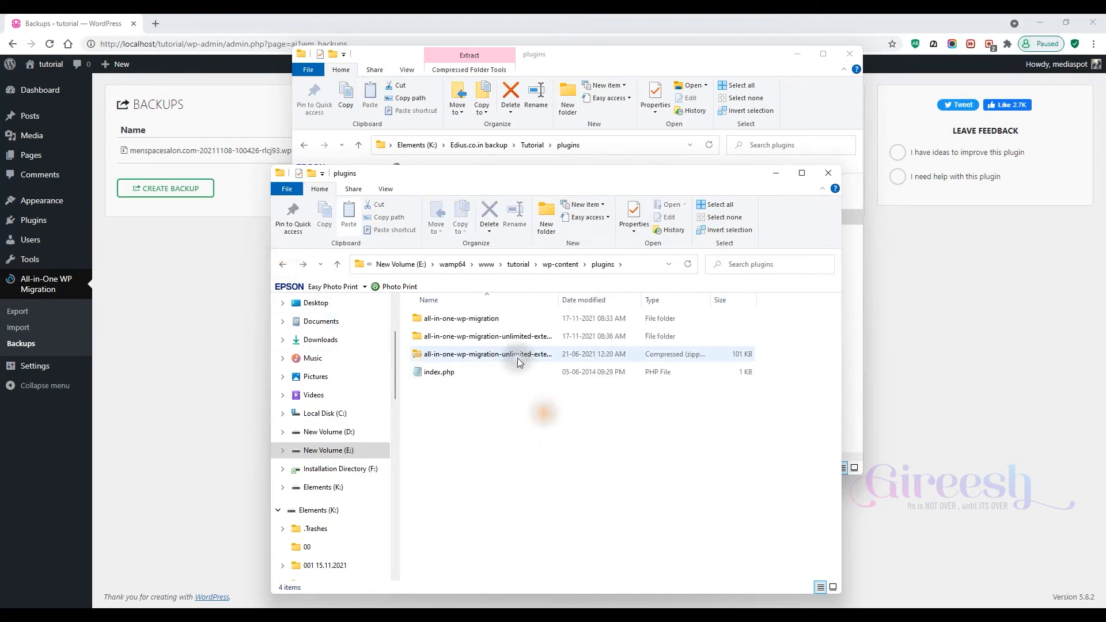
pyautogui.press('Delete')
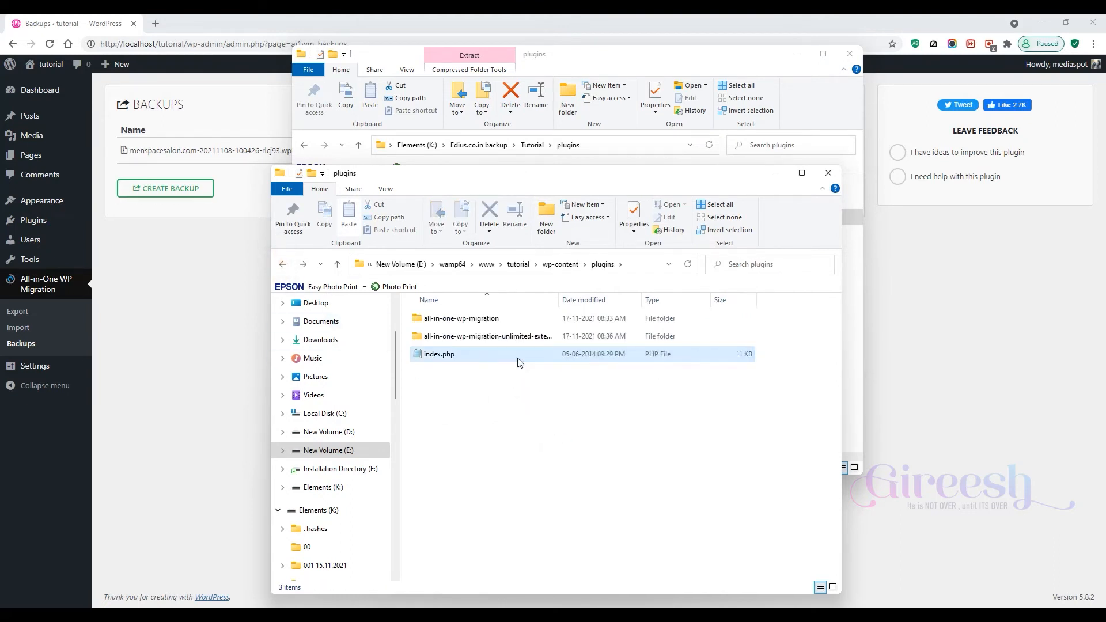
pyautogui.click(537, 402)
# - Activate the All-in-One WP Migration Unlimited Extension on the Installed Plugins page
pyautogui.click(184, 343)
pyautogui.moveTo(43, 220)
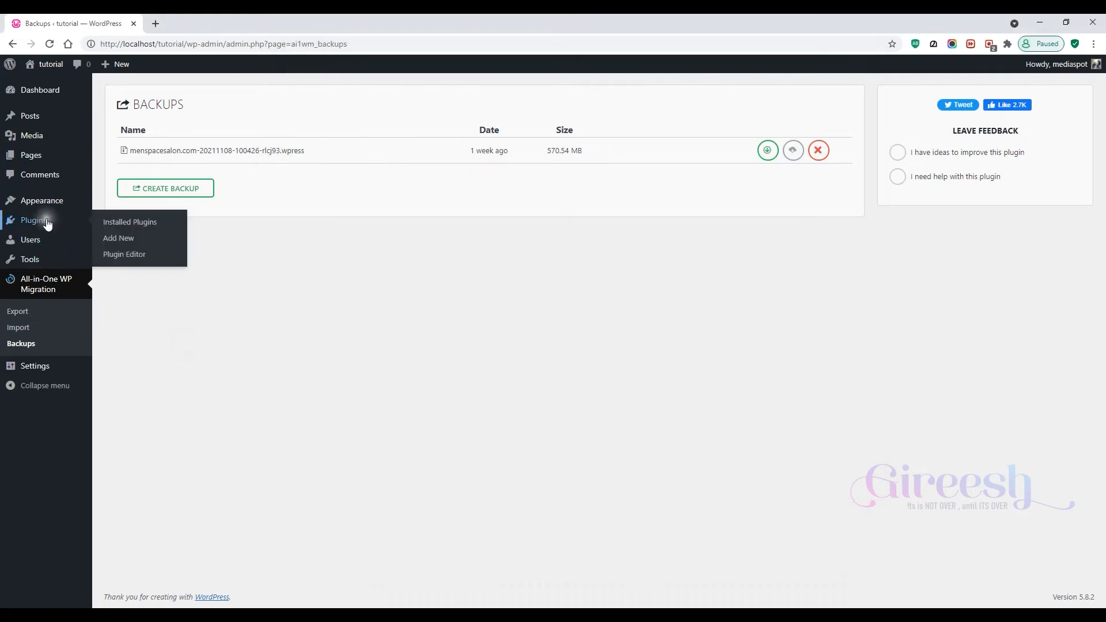
pyautogui.click(127, 222)
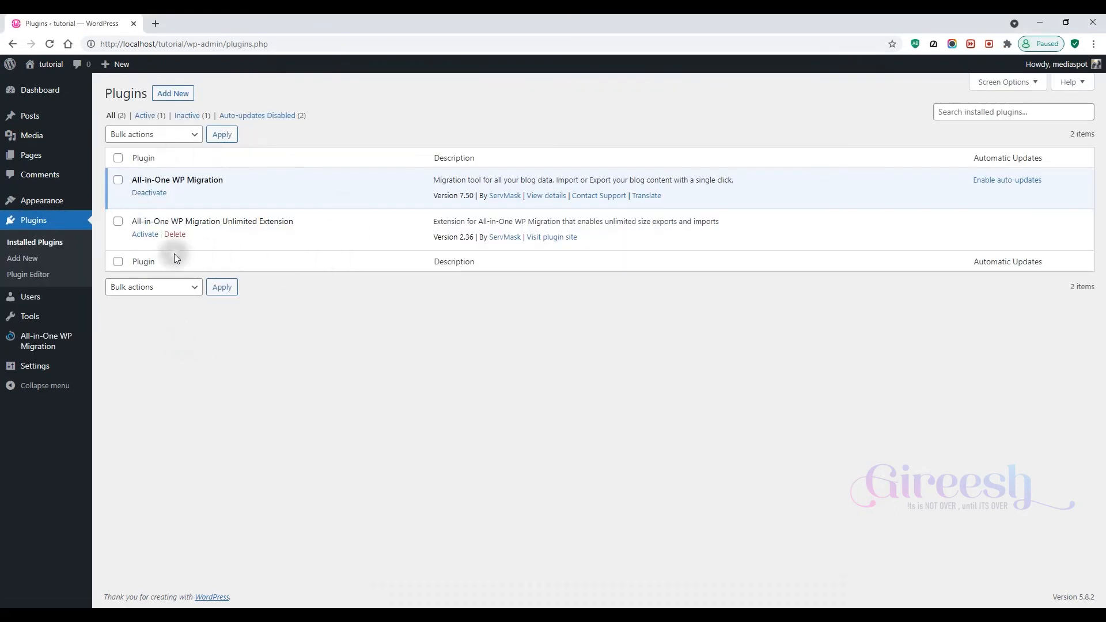
pyautogui.click(143, 234)
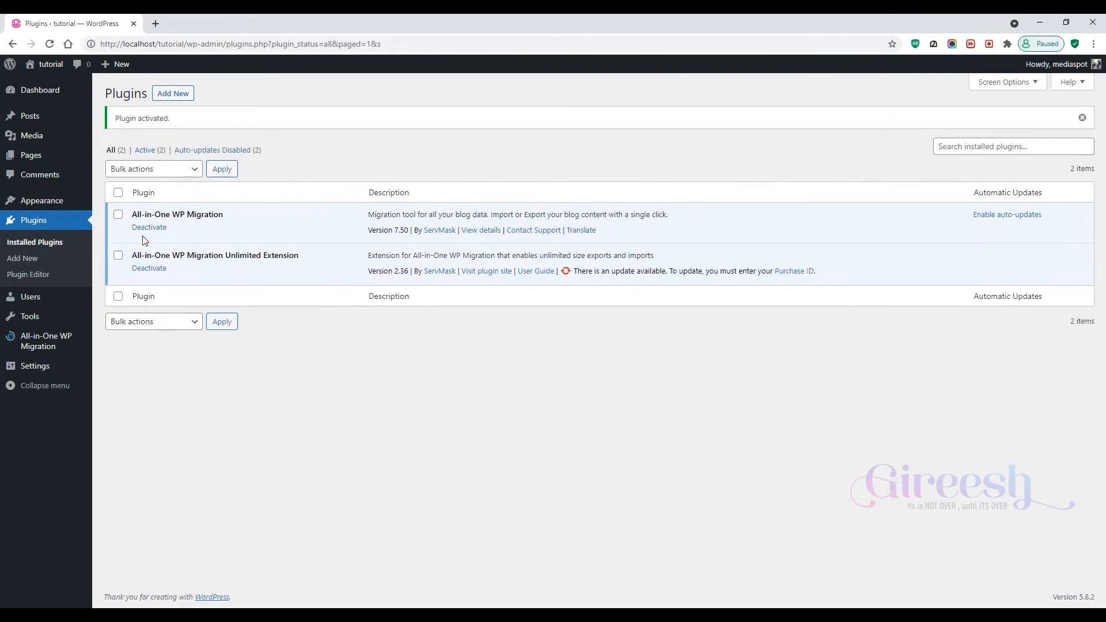
# - Restore the menspacesalon.com backup from the All-in-One WP Migration Backups page, proceeding through the import and finishing
pyautogui.moveTo(50, 344)
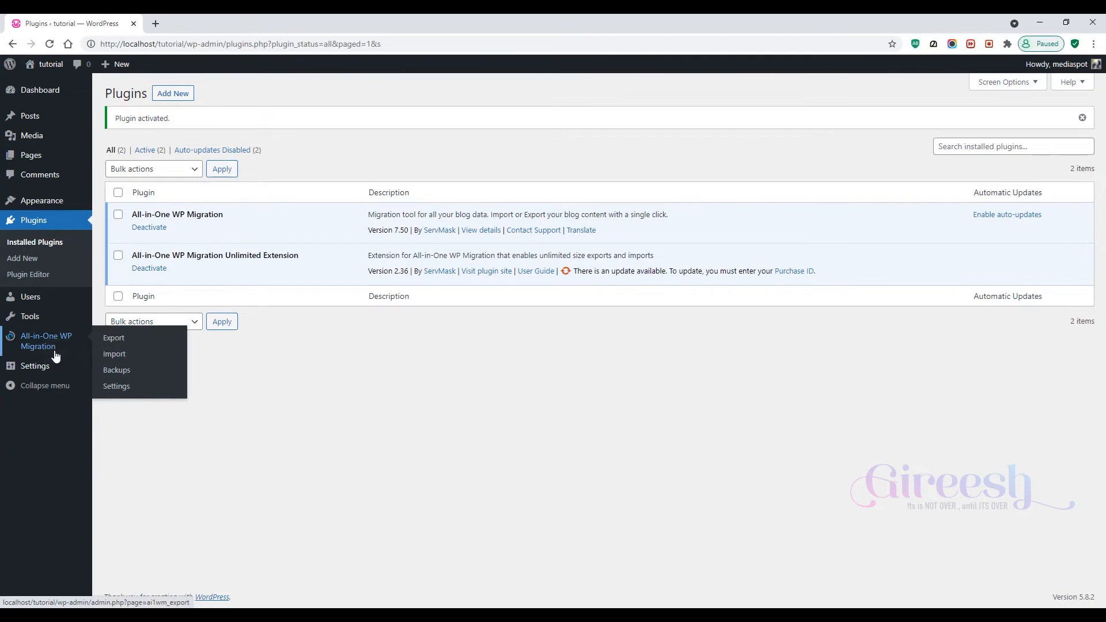
pyautogui.click(109, 372)
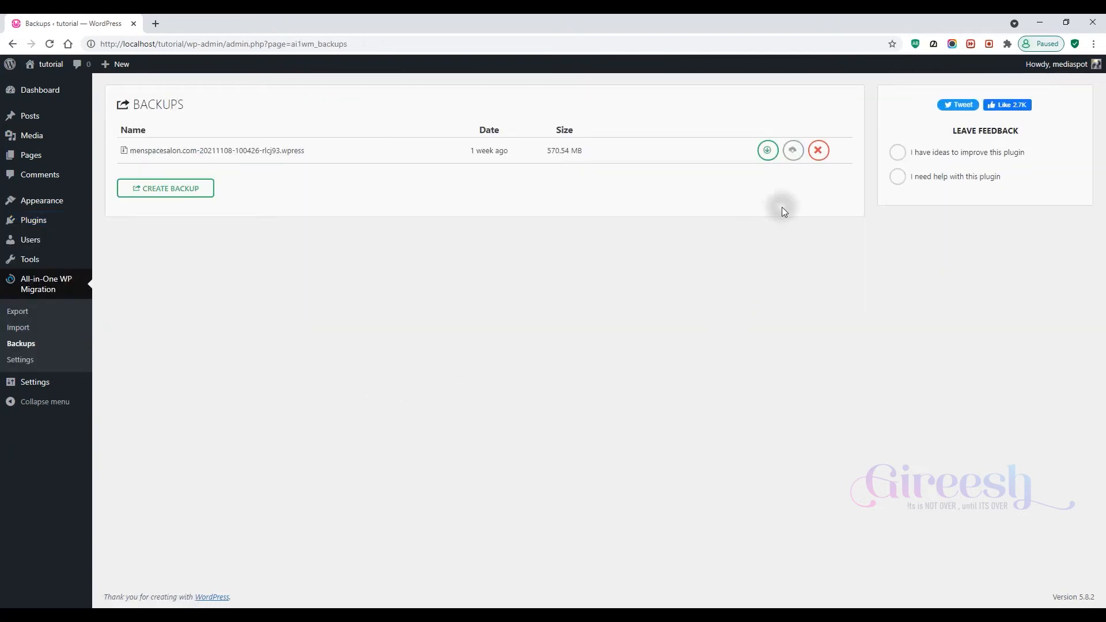
pyautogui.click(765, 157)
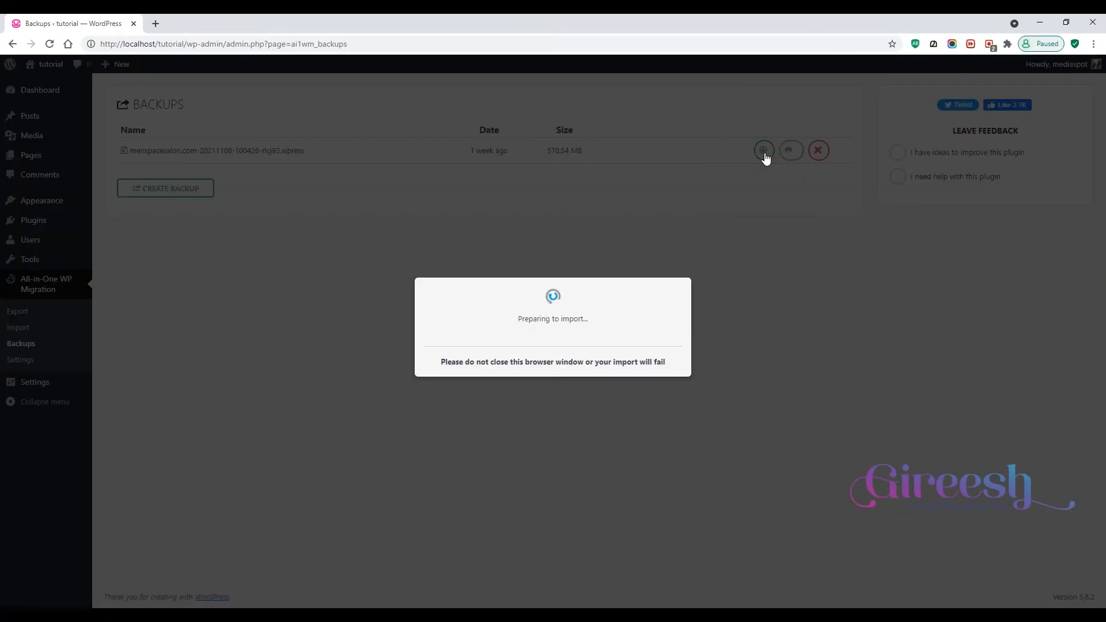
pyautogui.moveTo(493, 319); pyautogui.dragTo(623, 319)
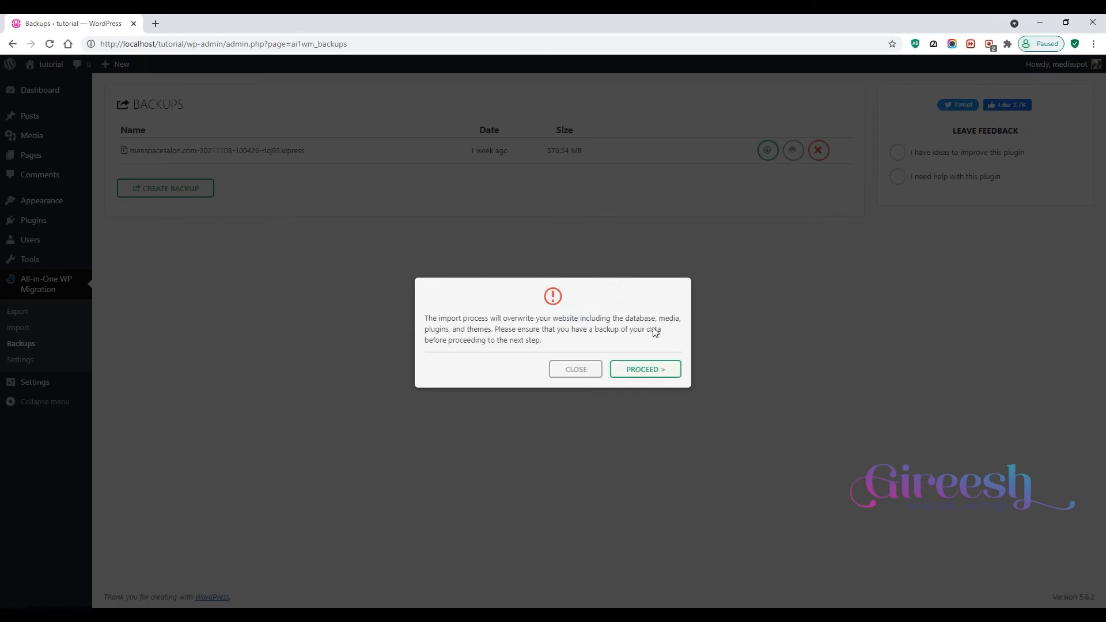
pyautogui.click(650, 371)
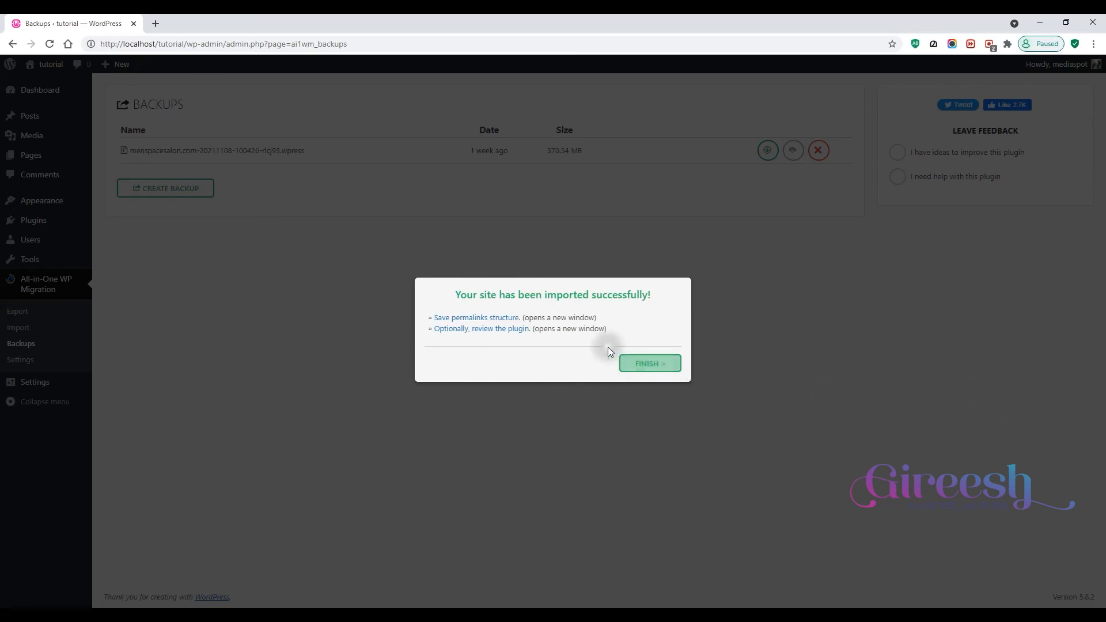
pyautogui.click(640, 364)
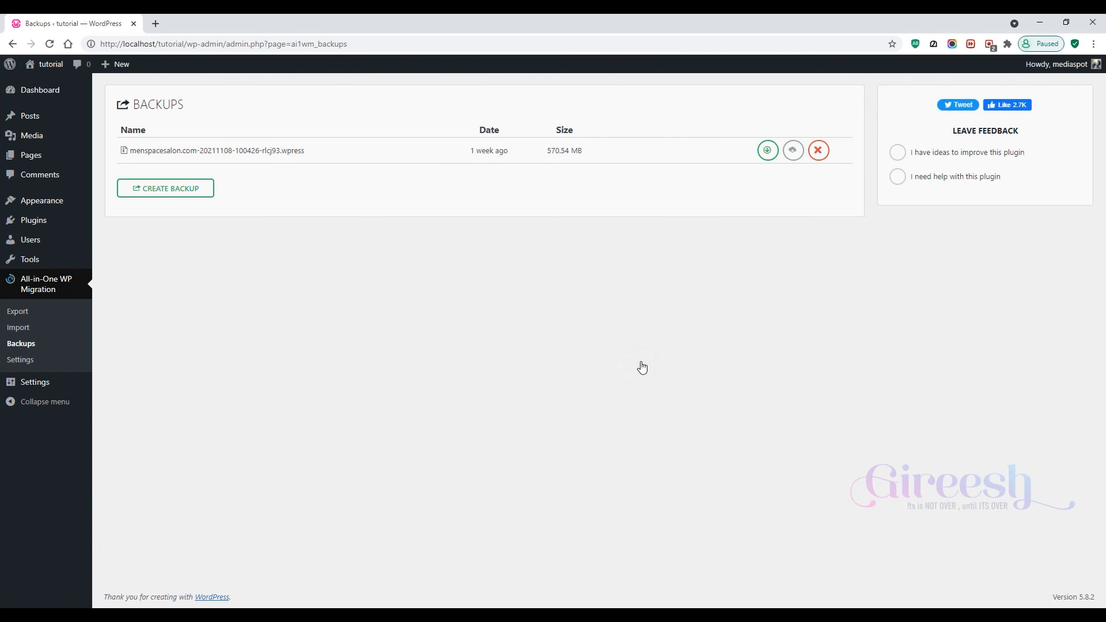
# - Reload the admin page and log in to the restored site
pyautogui.rightClick(209, 281)
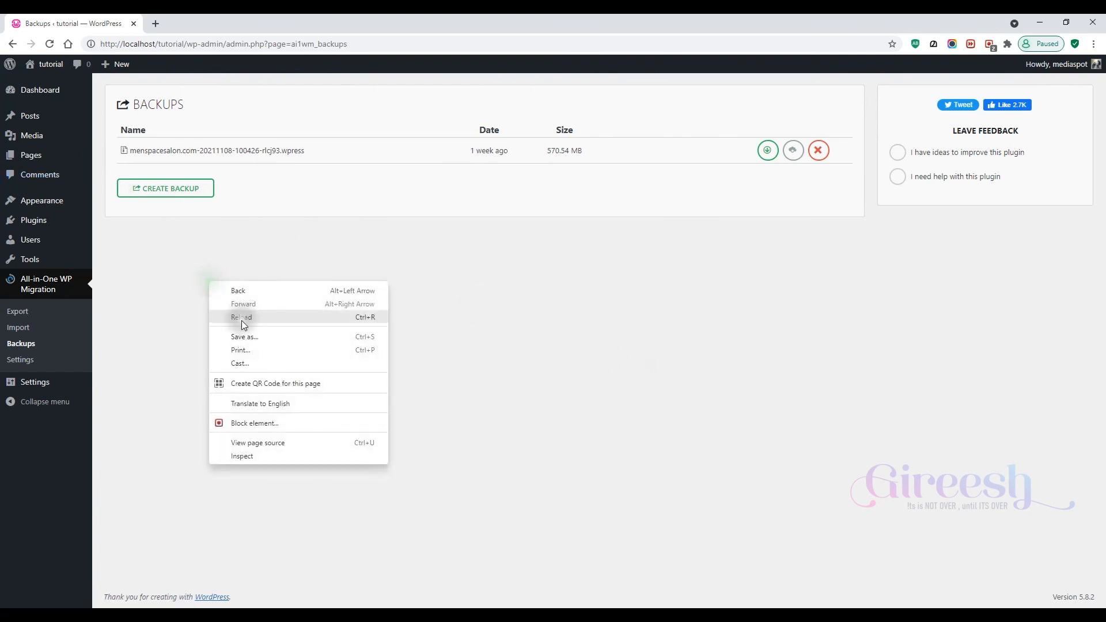
pyautogui.click(251, 320)
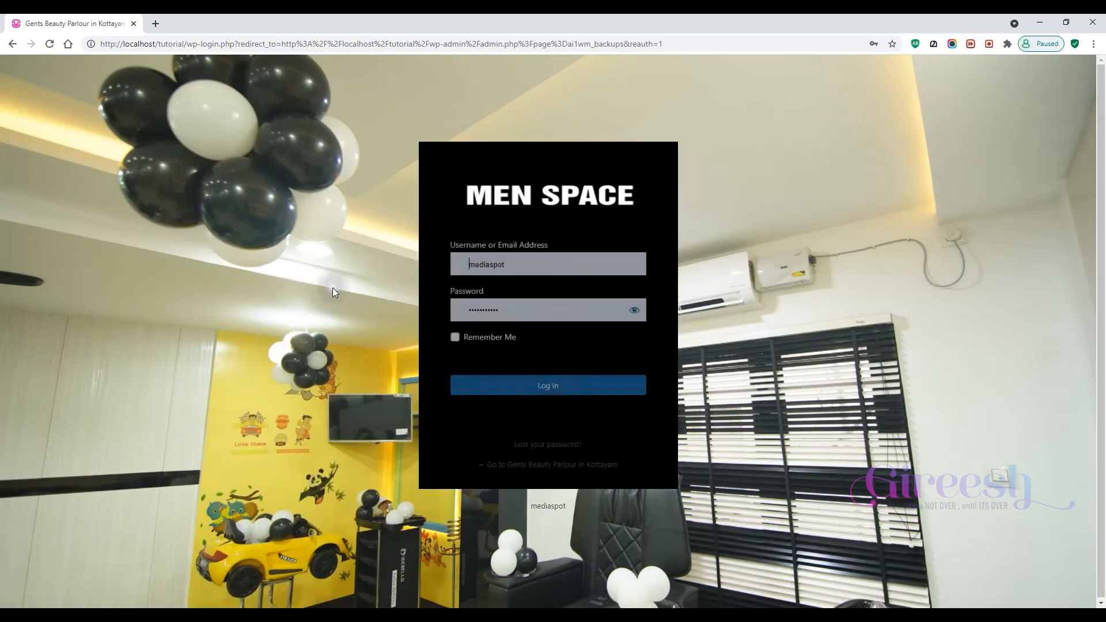
pyautogui.click(509, 386)
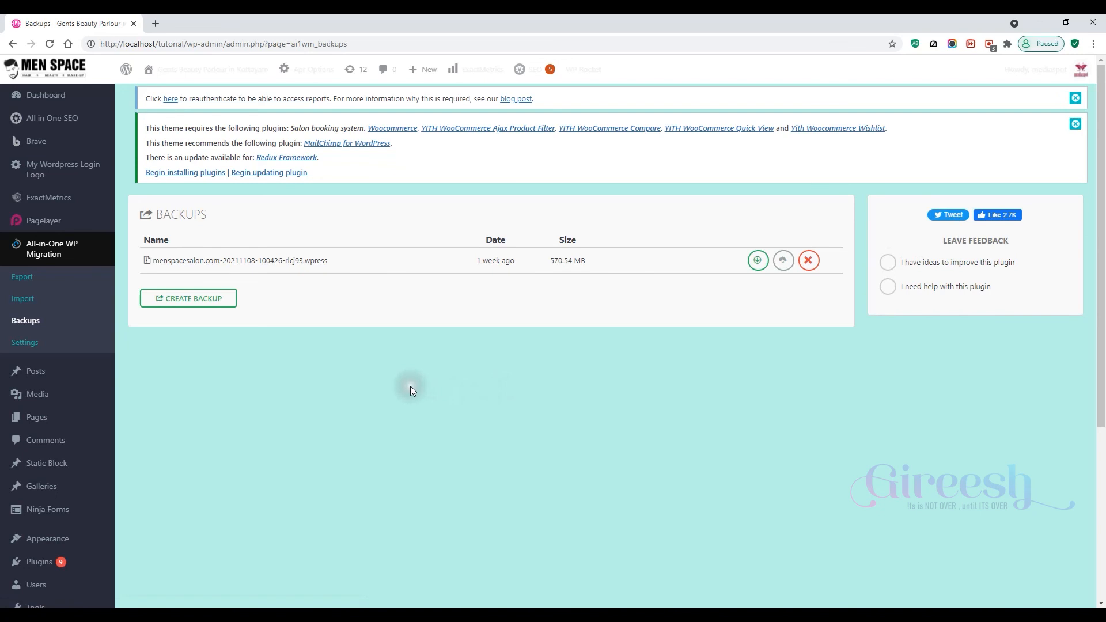
# - Open the restored site's front end in a new tab, close the appointment popup and review the homepage
pyautogui.moveTo(81, 88)
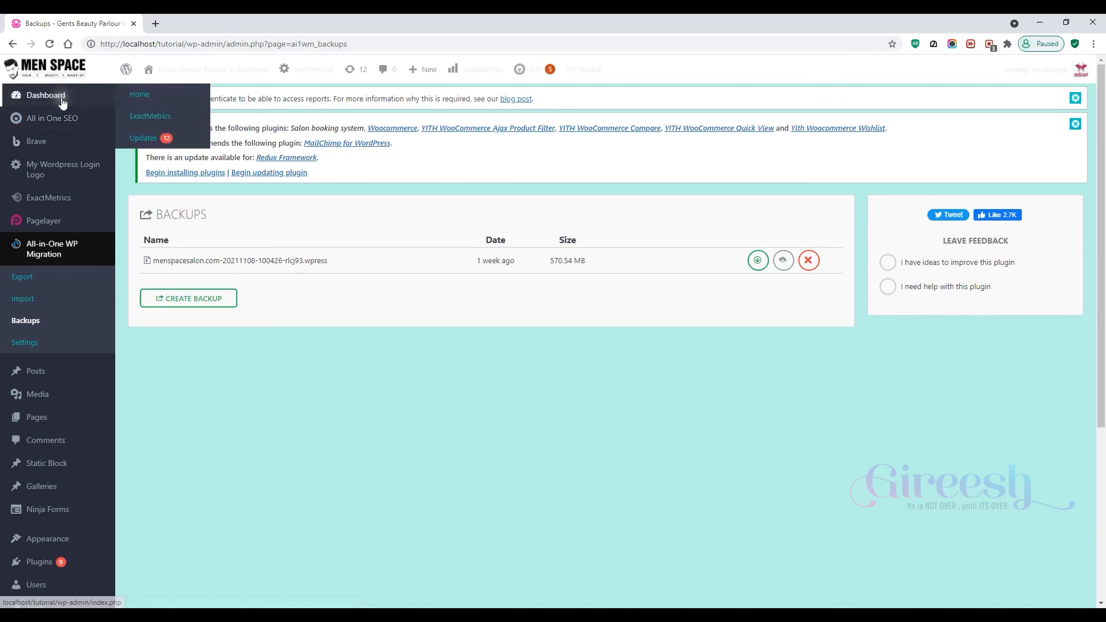
pyautogui.moveTo(149, 70)
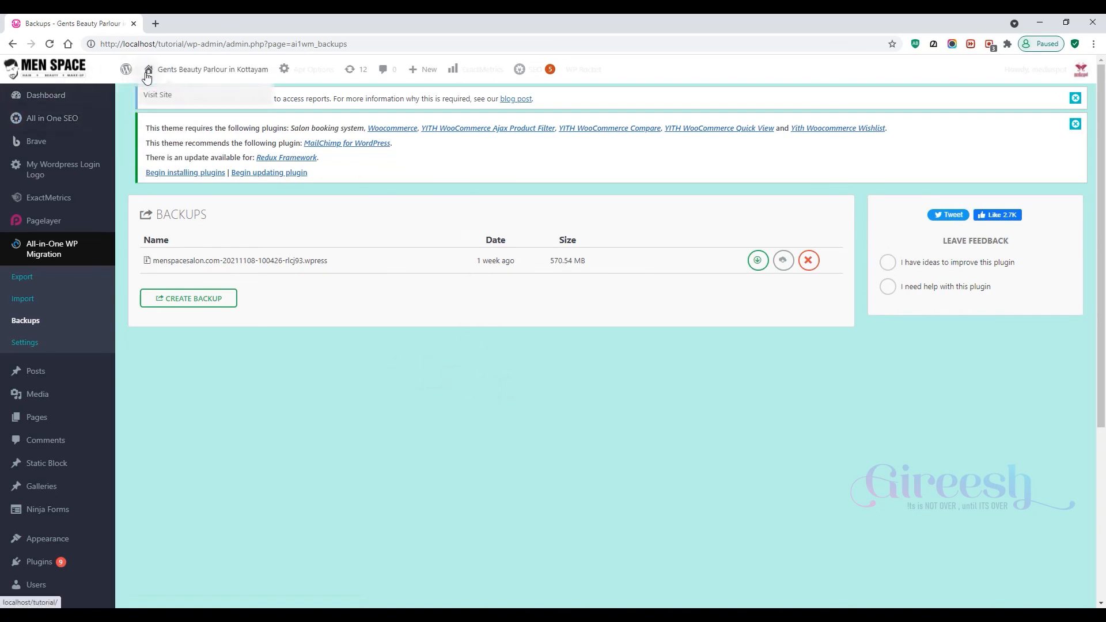
pyautogui.middleClick(154, 99)
pyautogui.click(195, 23)
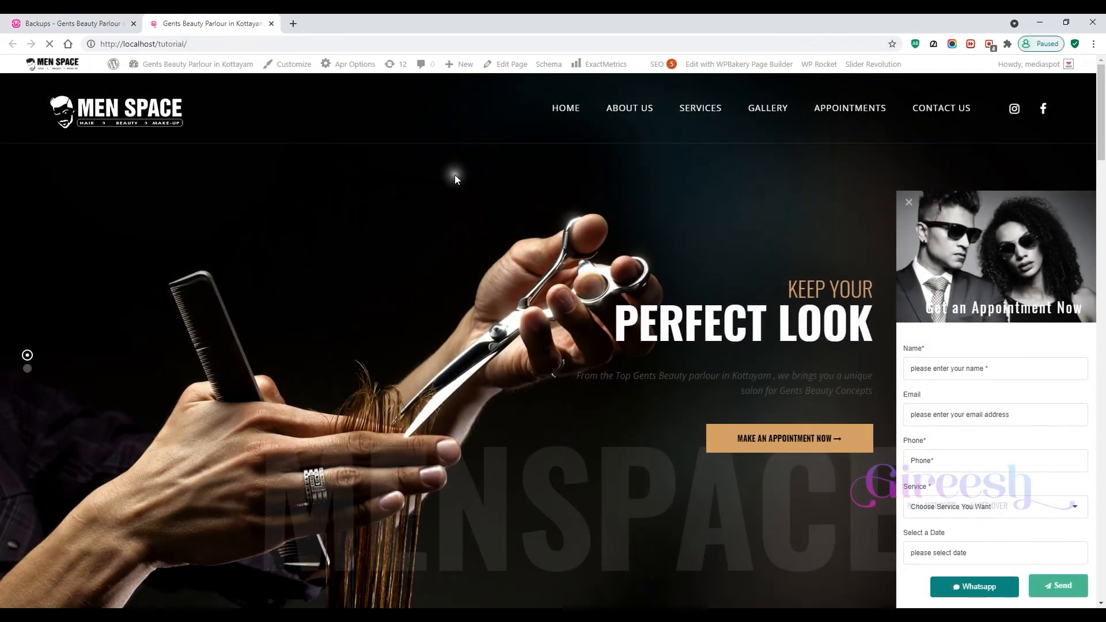
pyautogui.click(909, 202)
pyautogui.scroll(-5, 882, 262)
pyautogui.scroll(5, 882, 262)
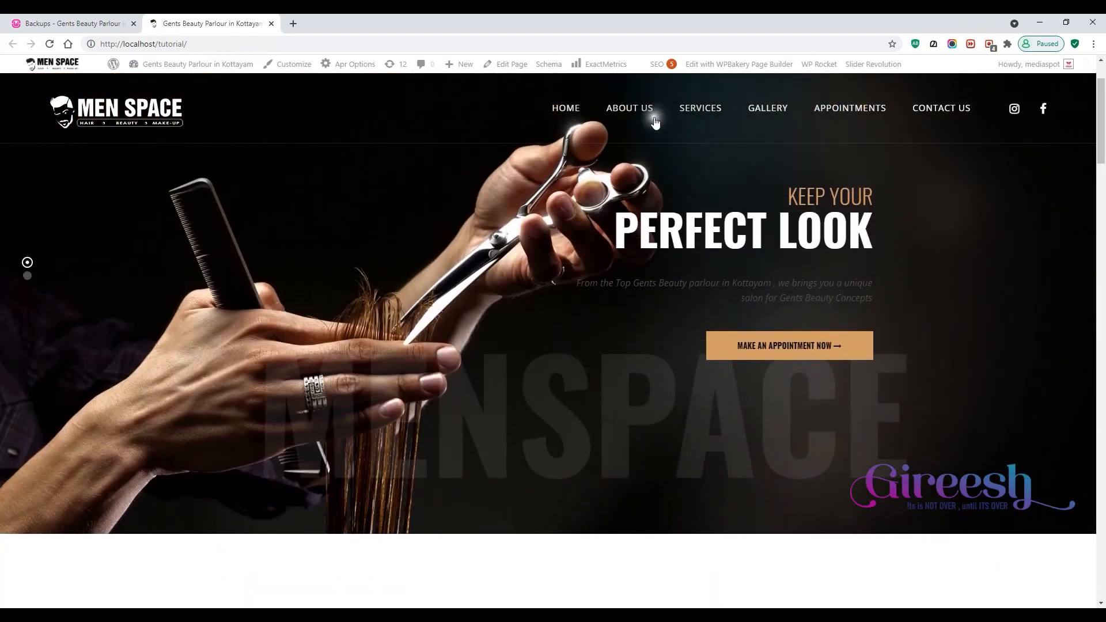